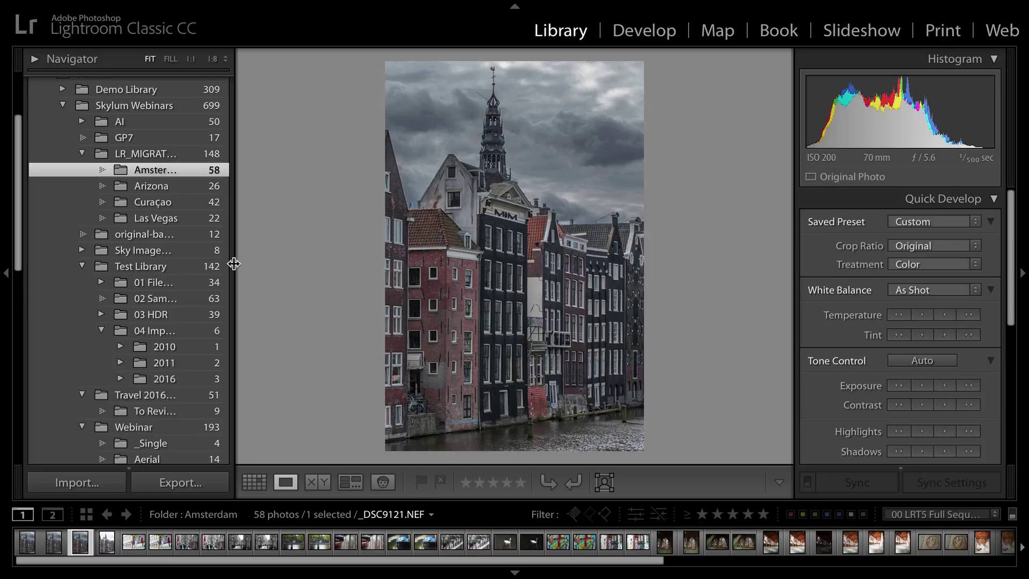
Step: Switch the canal houses photo to the Develop module and expand the Basic panel
click(626, 15)
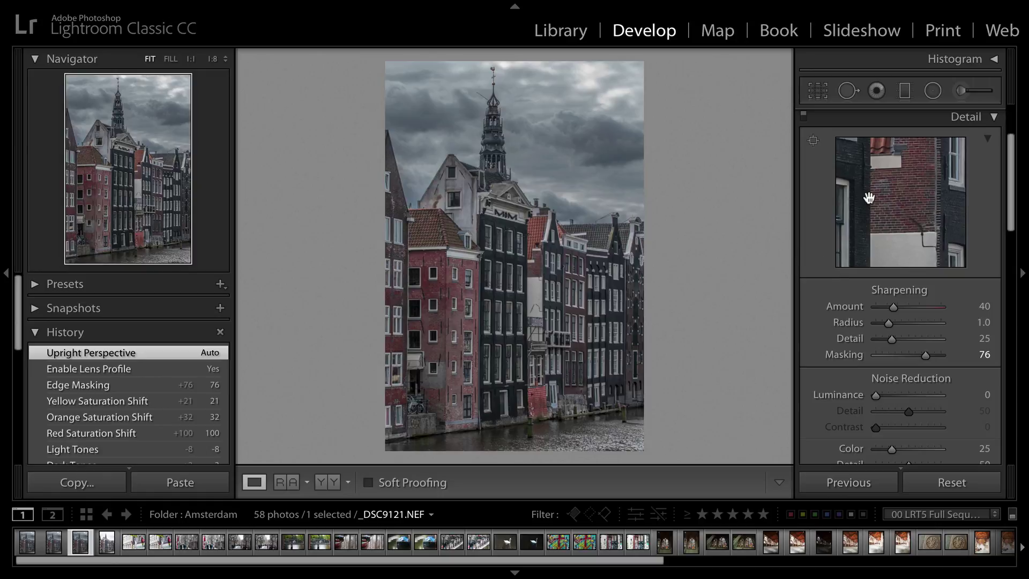
scroll(869, 197, up, 3)
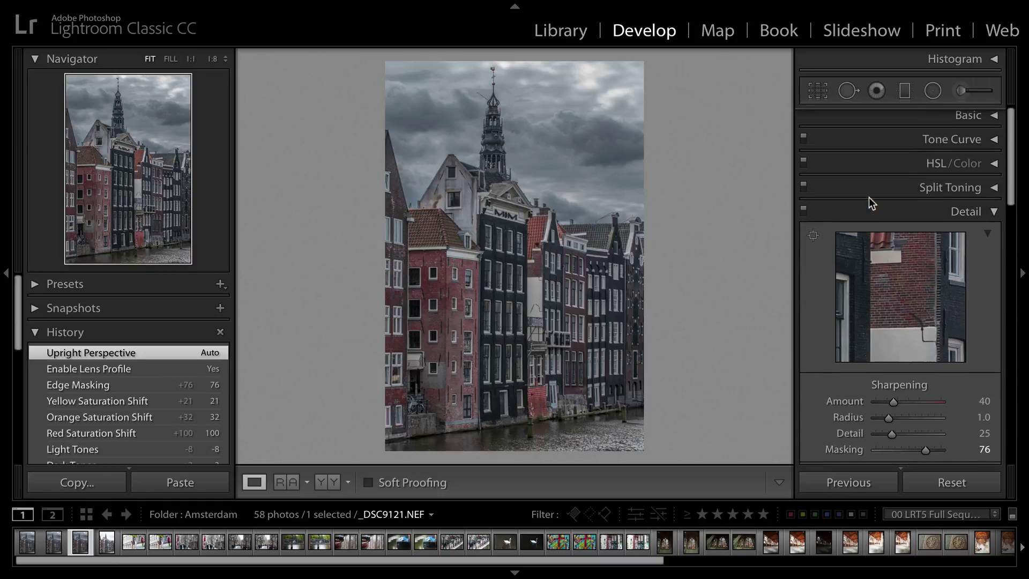
click(992, 118)
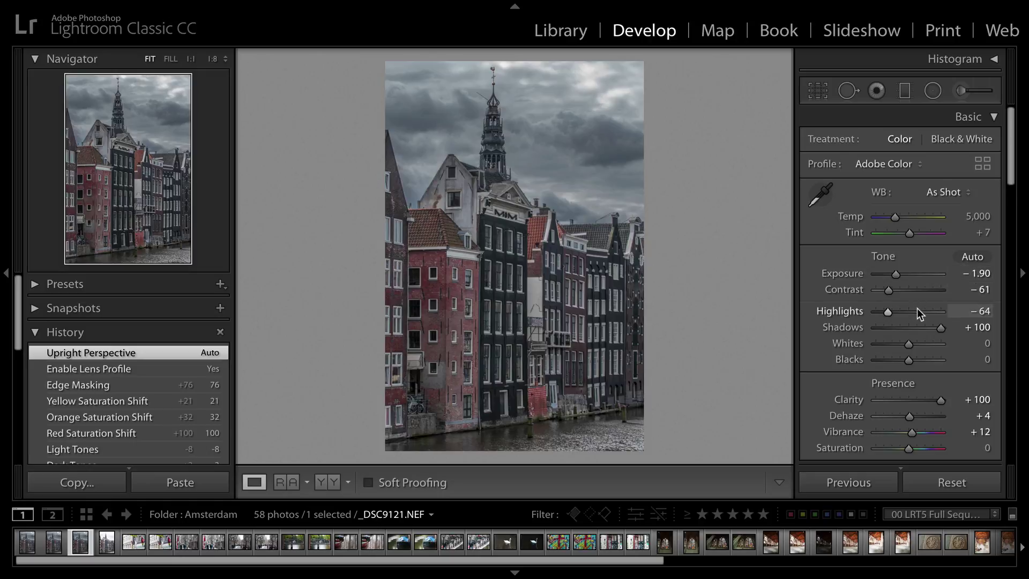
Step: In the Tone Curve panel, pull the Darks region to -4 and Lights to -3
scroll(917, 309, down, 5)
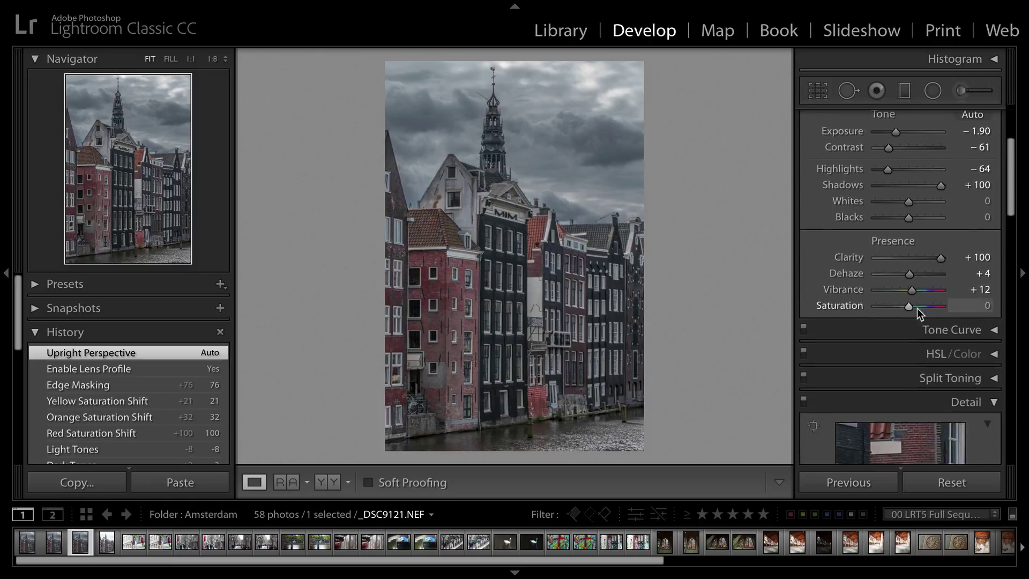
scroll(917, 309, down, 1)
click(993, 307)
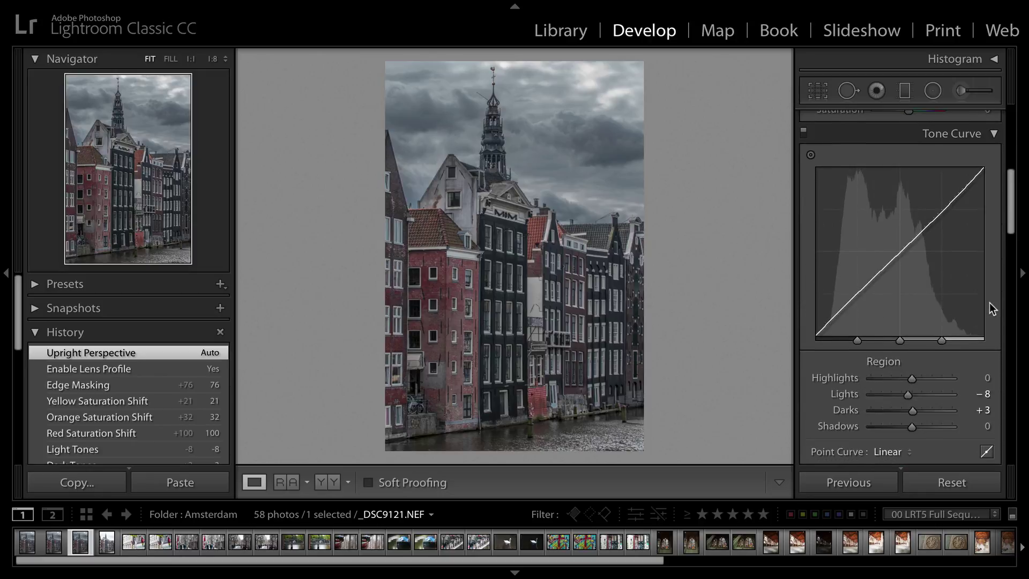
drag(861, 291, 873, 276)
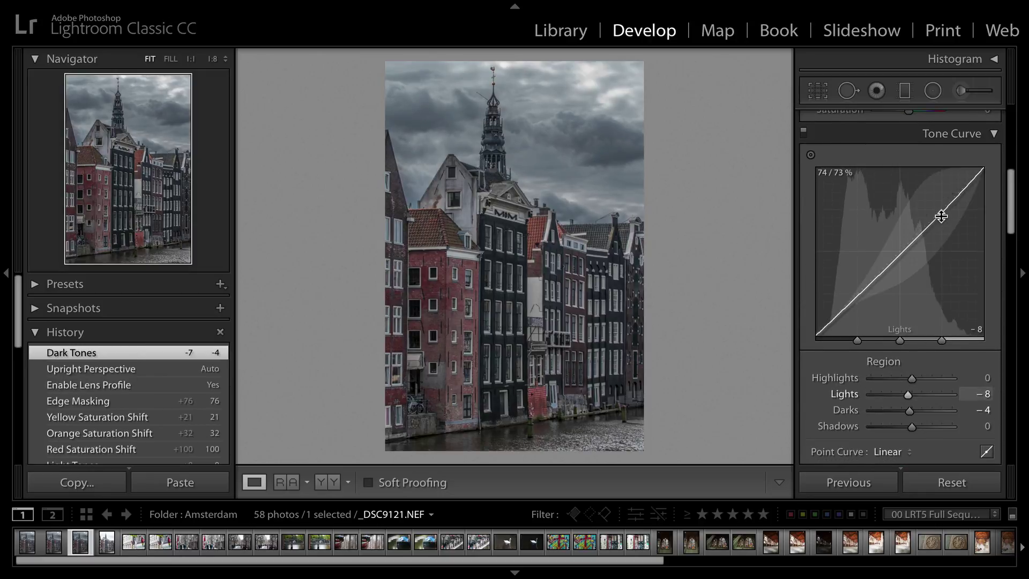
drag(942, 218, 941, 209)
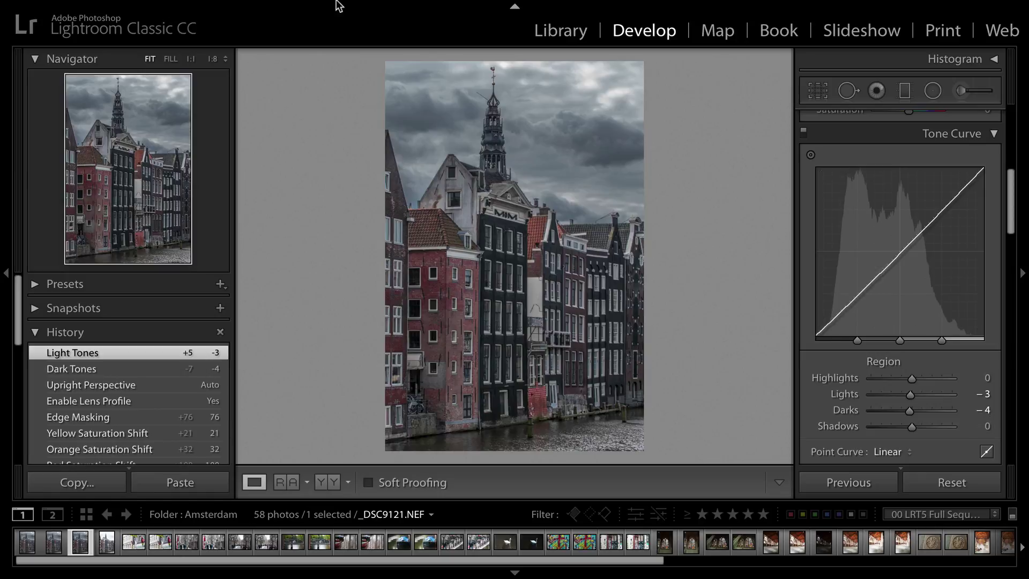
Step: Choose Photo > Edit In > Aurora HDR 2019 for the canal houses photo
mouse_move(340, 4)
click(255, 7)
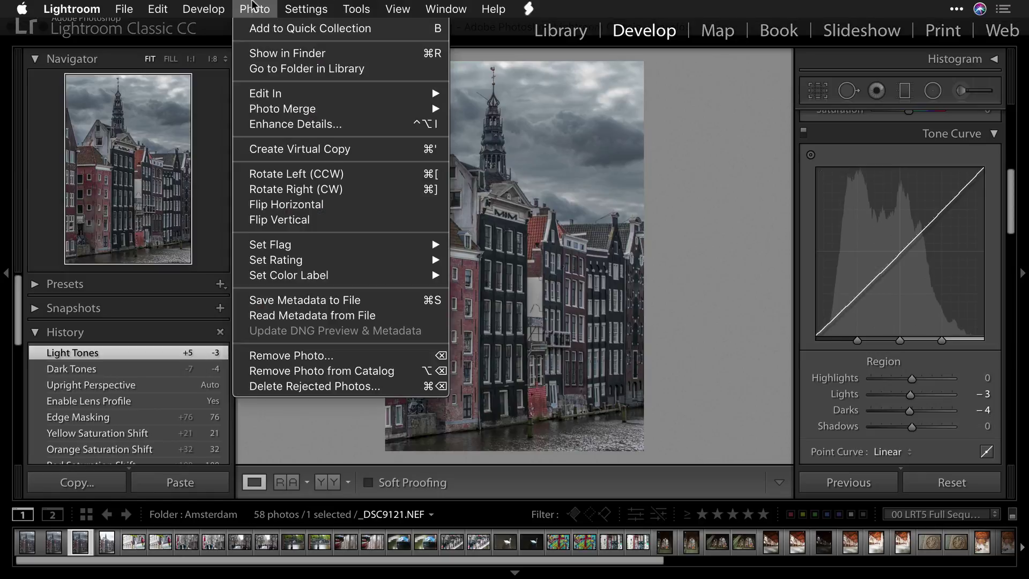
mouse_move(276, 95)
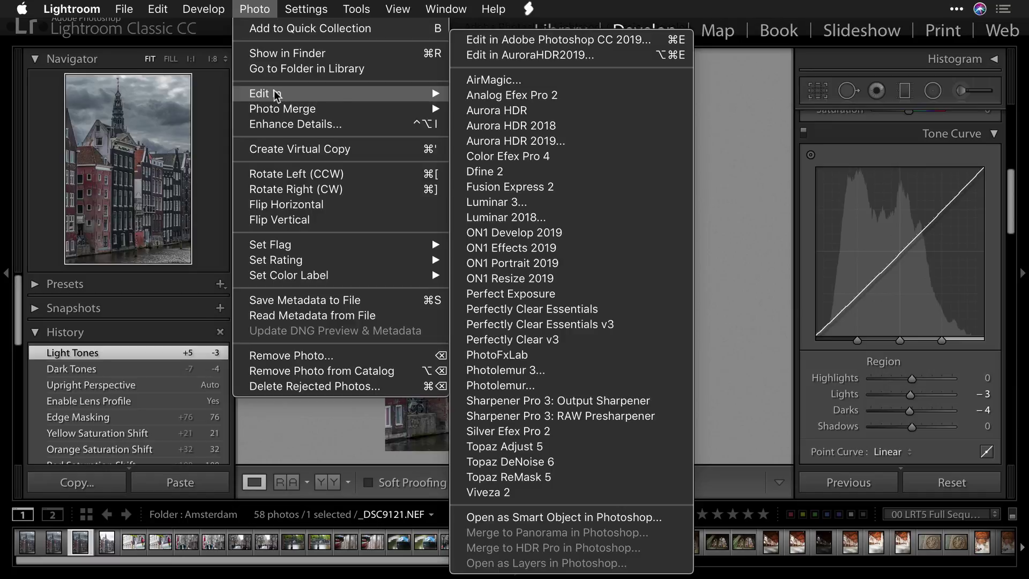
click(576, 141)
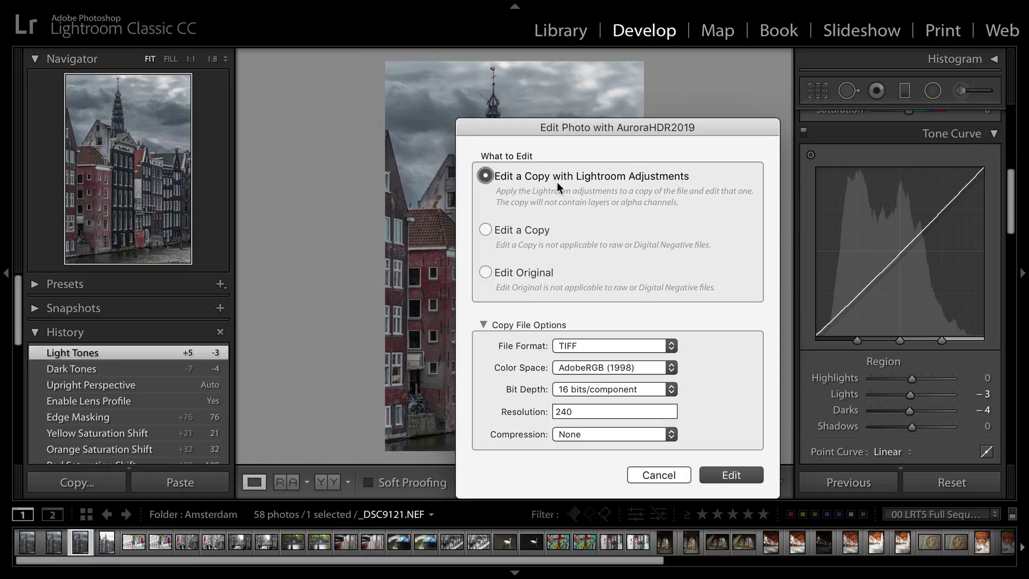
Step: Keep the copy options at TIFF, AdobeRGB (1998) and 16 bits/component
click(600, 345)
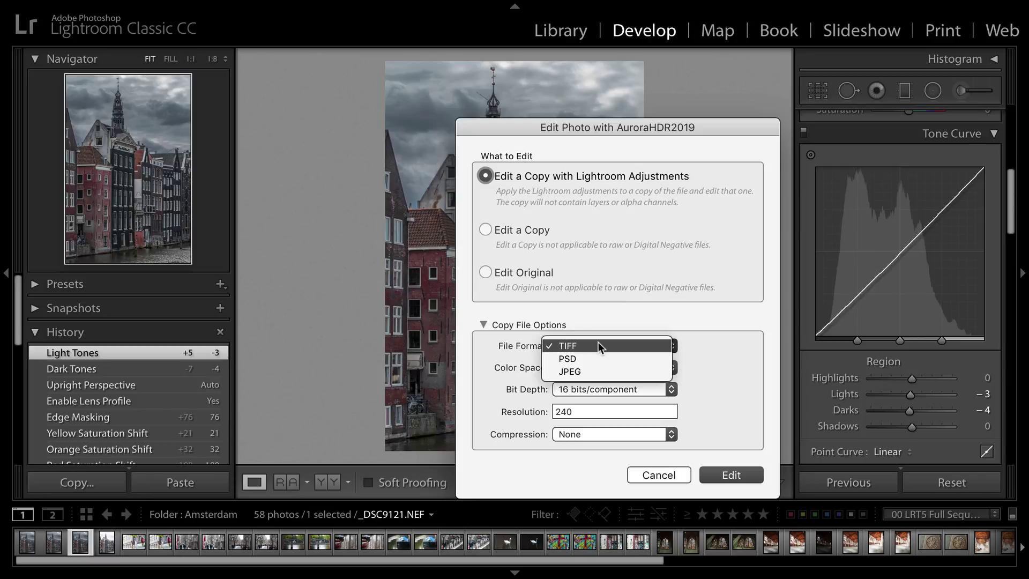
click(598, 346)
click(611, 367)
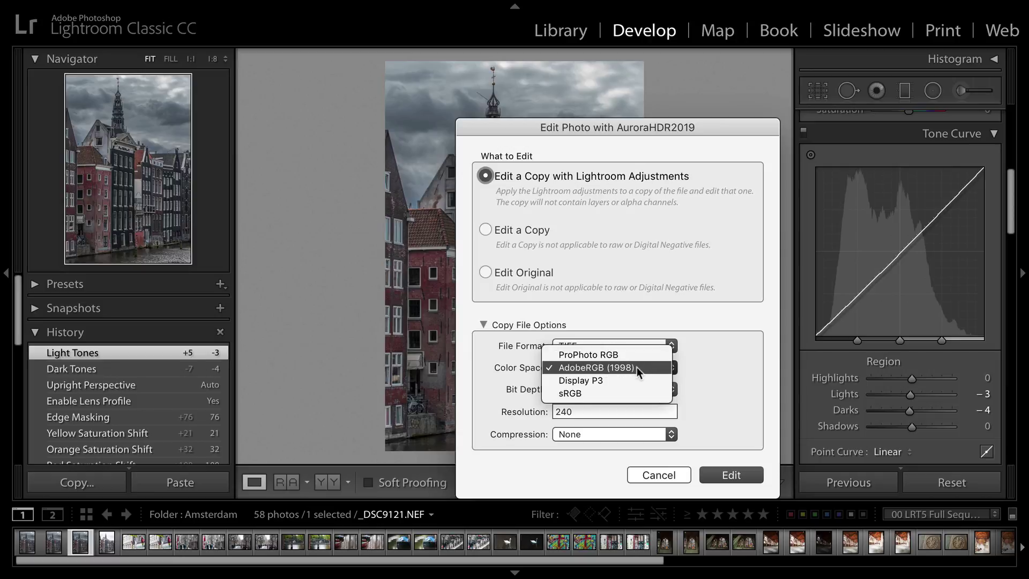
click(636, 368)
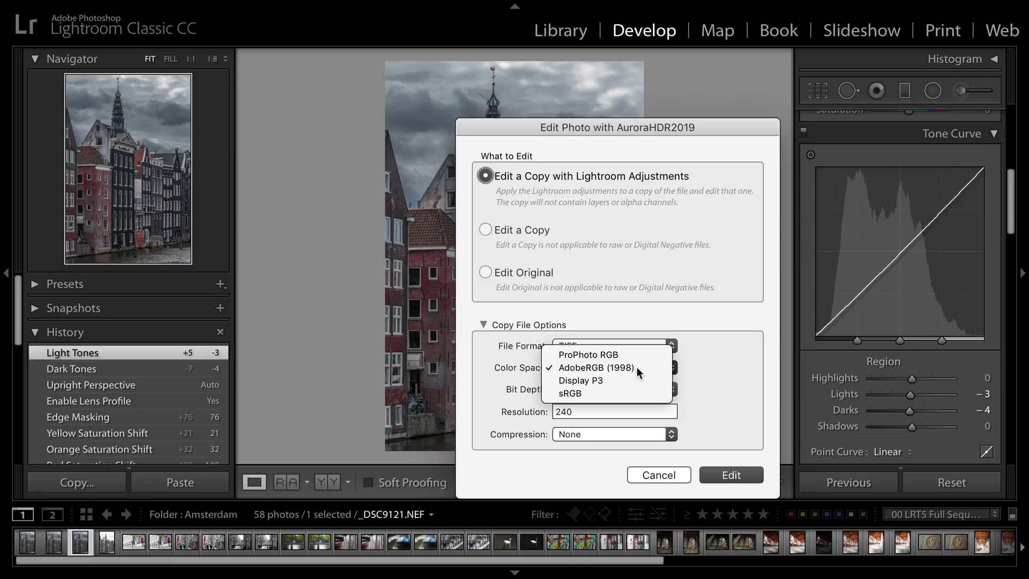
click(649, 388)
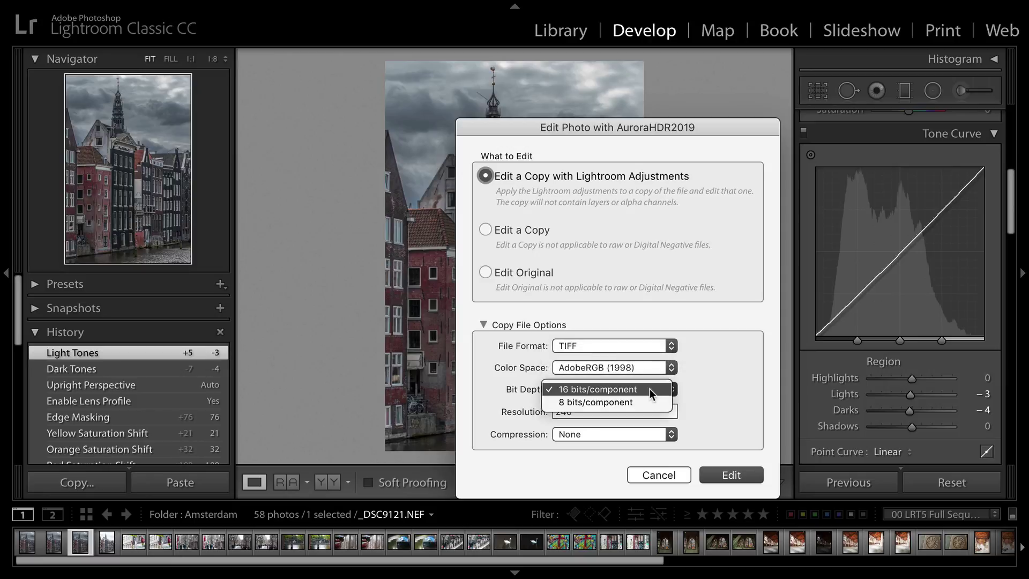
click(649, 388)
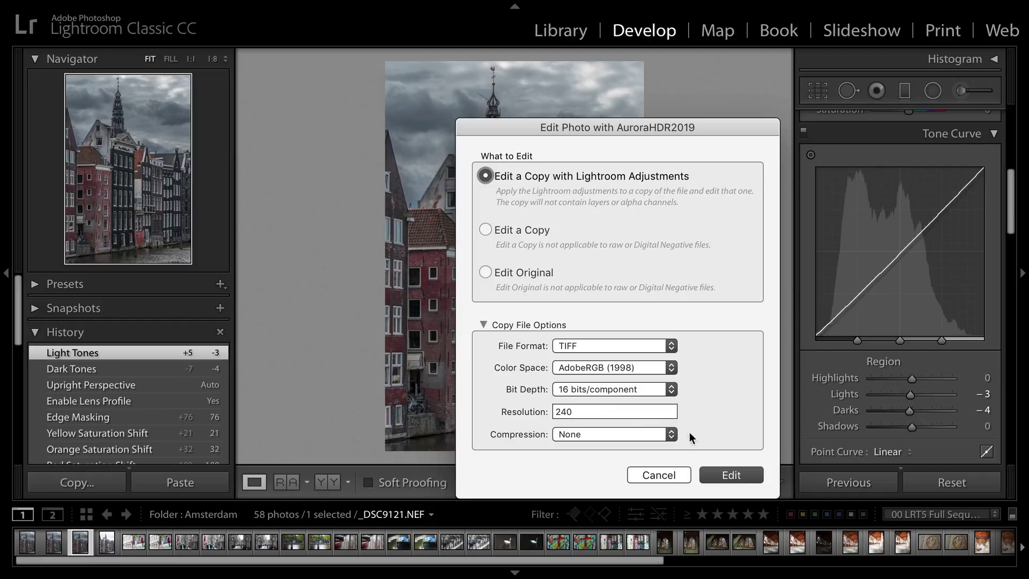
Step: Edit the TIFF copy in a full-screen Aurora window, check the Chromatic Aberration Reduction option, and create the HDR
click(730, 474)
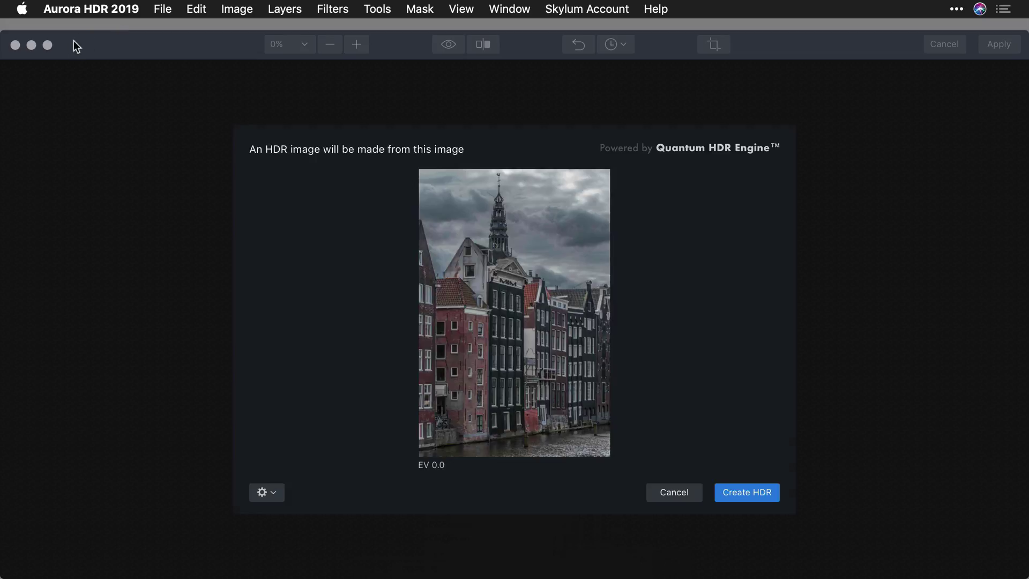
click(48, 45)
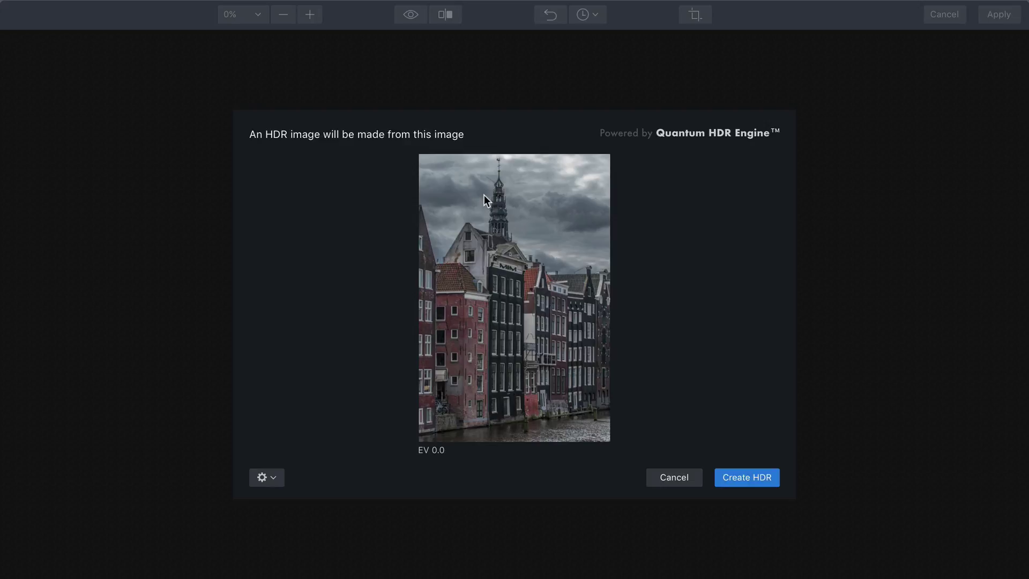
click(271, 478)
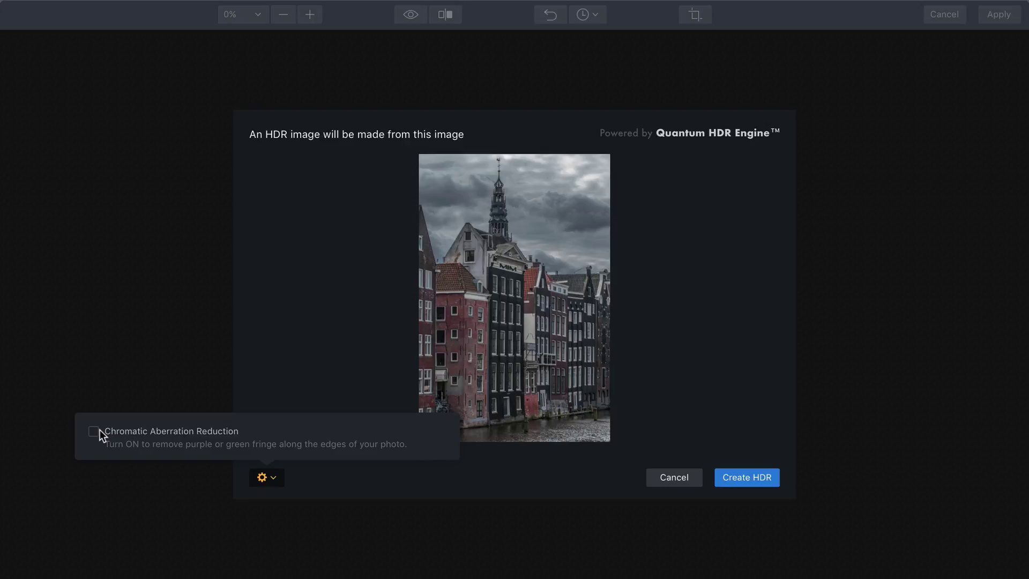
click(257, 334)
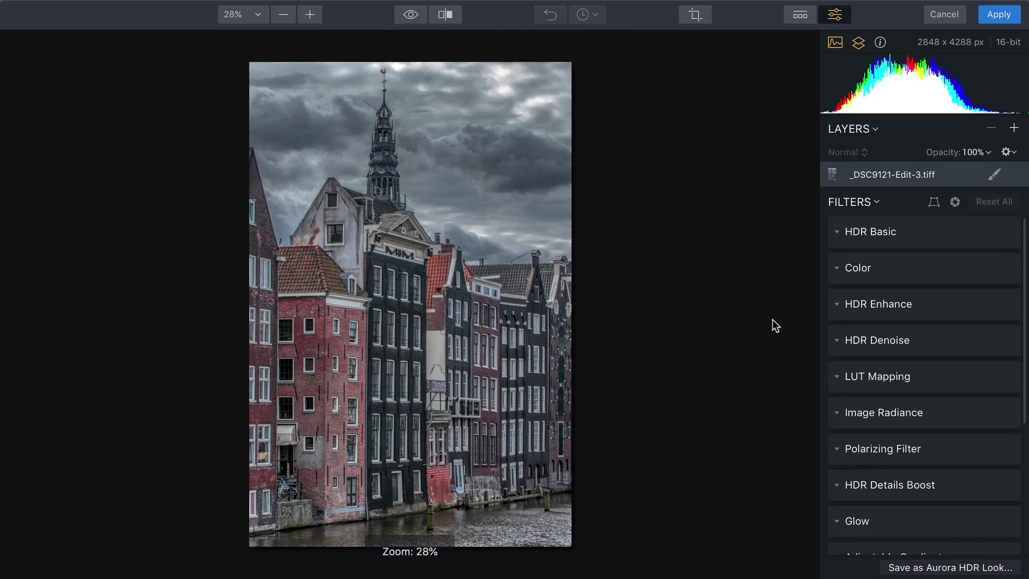
Step: Toggle the preview several times to compare the HDR result with the original photo
click(410, 16)
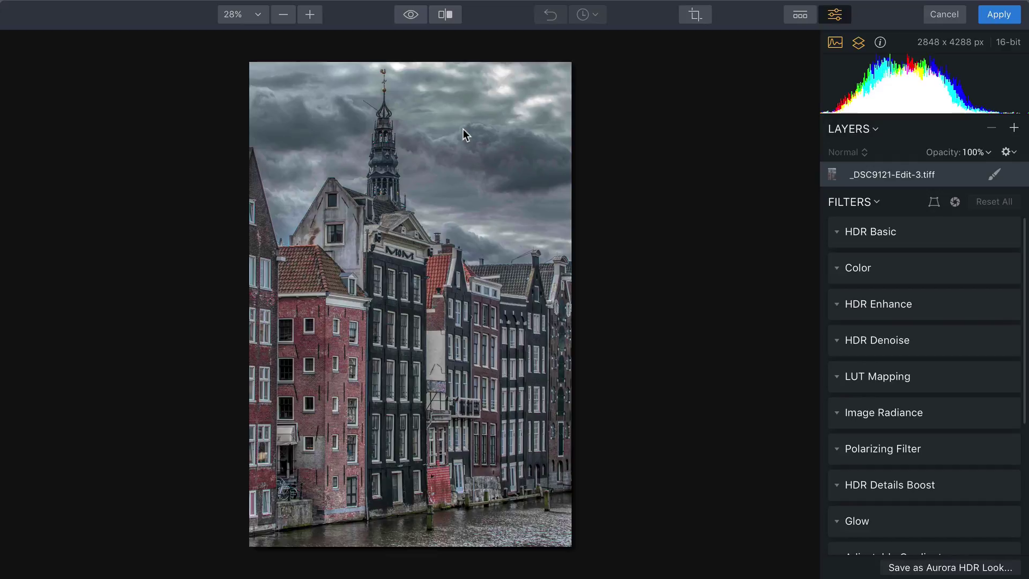
click(416, 14)
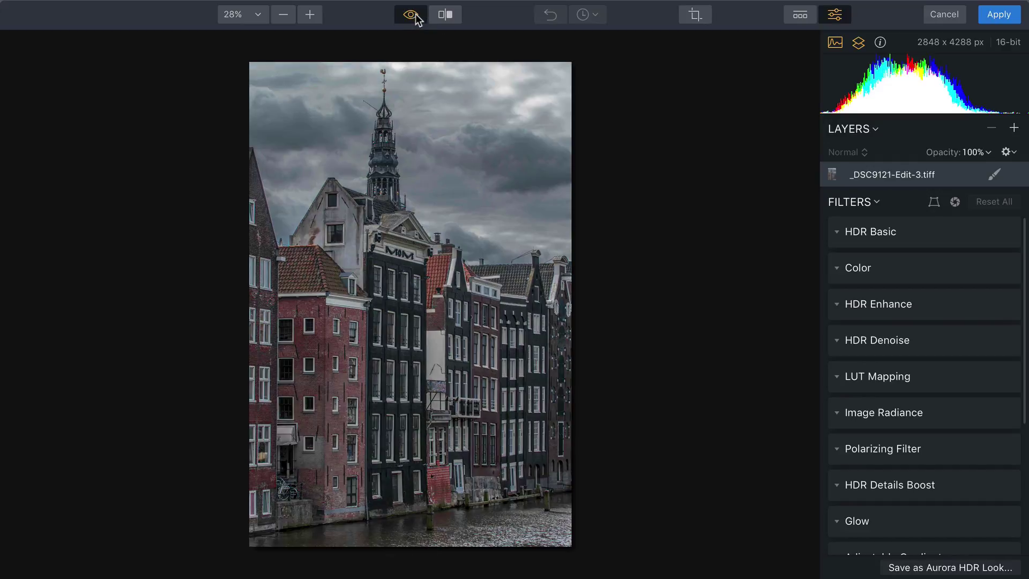
click(415, 14)
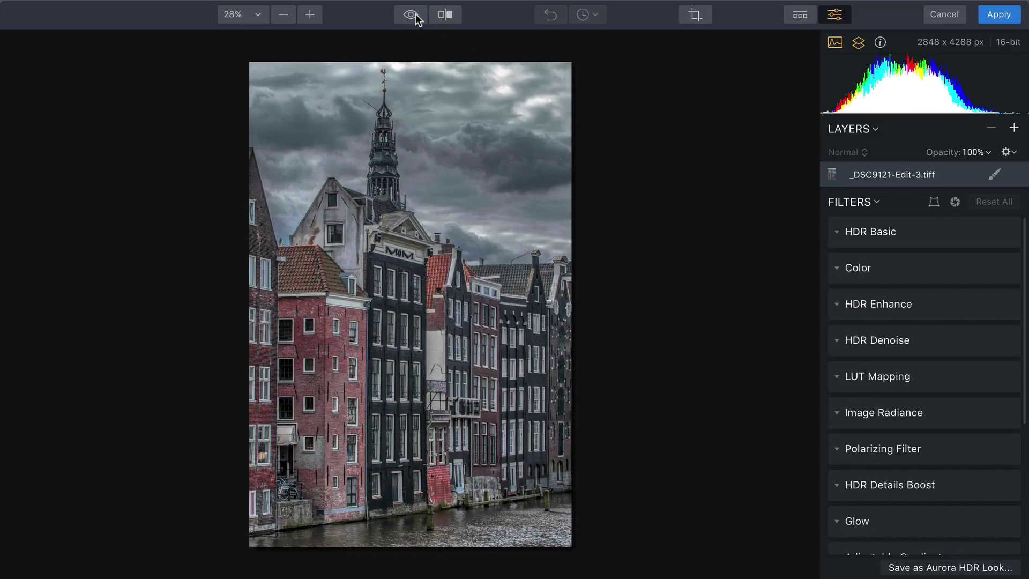
click(416, 14)
Step: Add Adjustment Layer 1 above the image and show the looks presets strip
click(1014, 129)
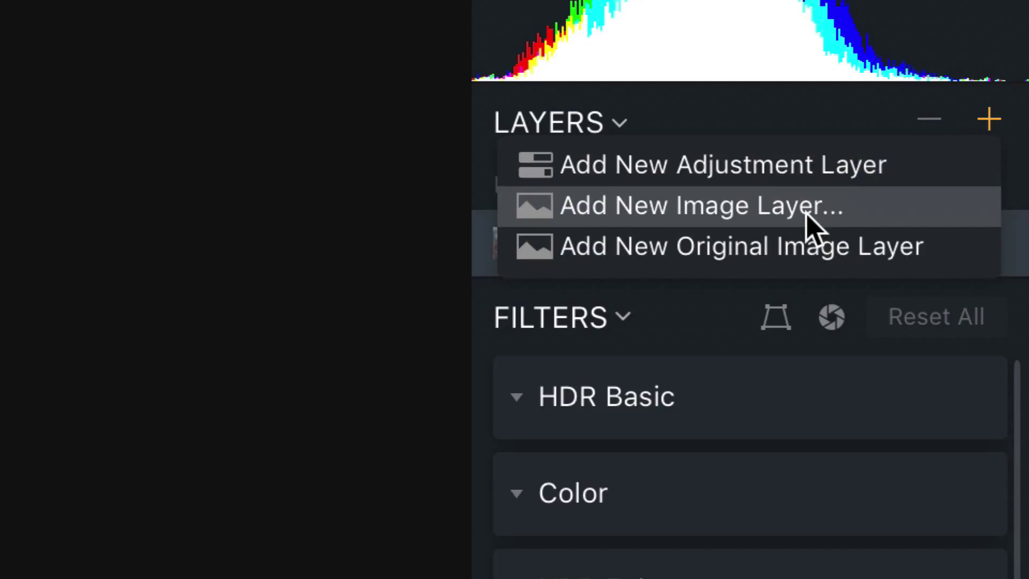
click(801, 185)
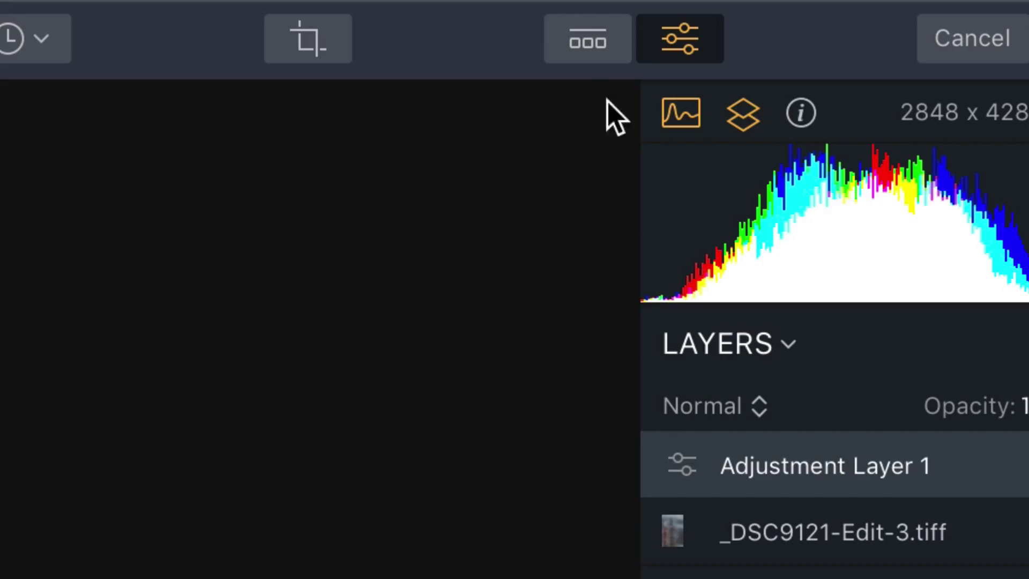
click(610, 43)
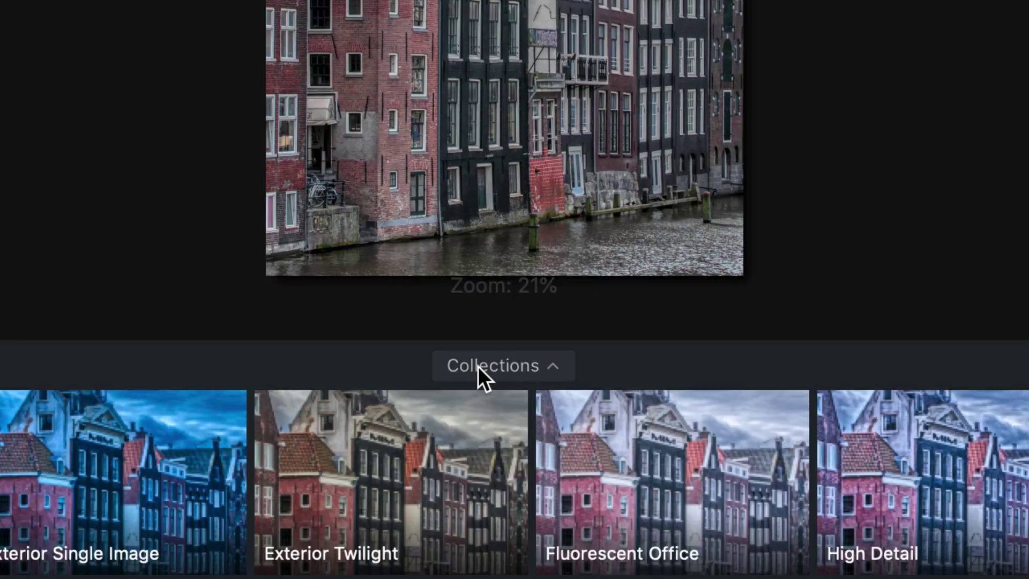
Step: Try the Dramatic looks: Ethereal, Gloomy, Impressive, Creative, Sleepy and Warm Drama
click(478, 365)
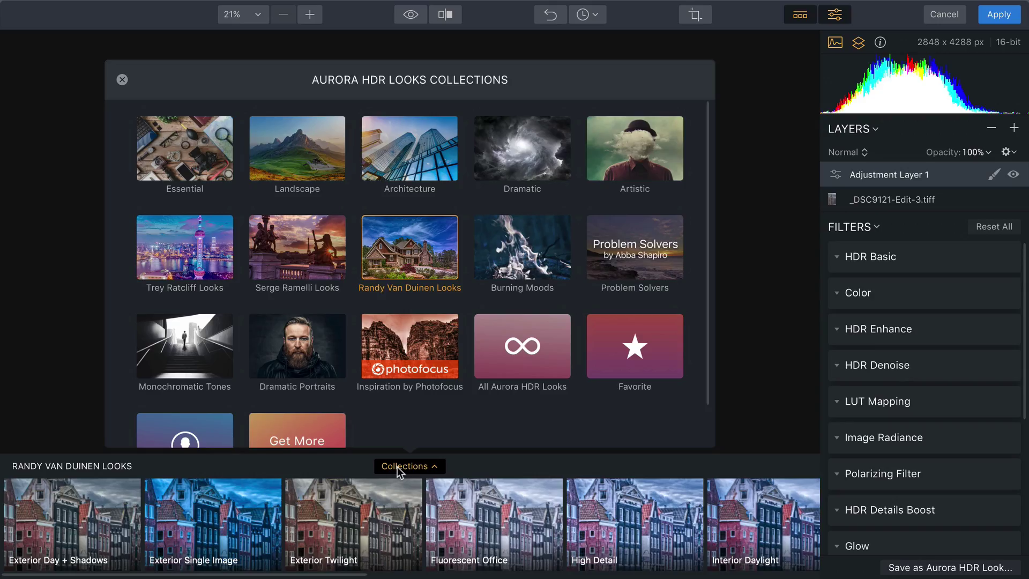
click(510, 155)
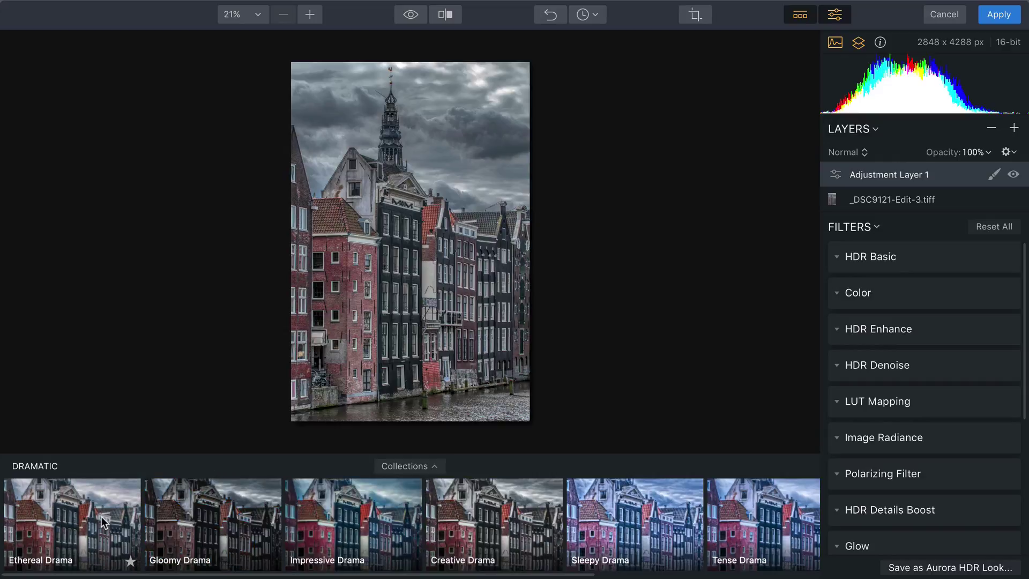
click(81, 518)
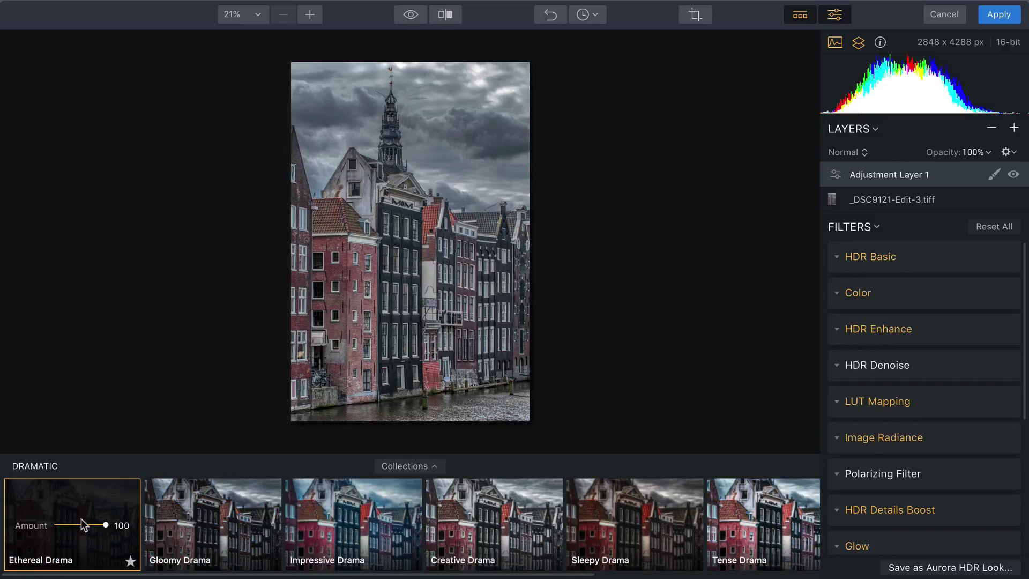
click(192, 510)
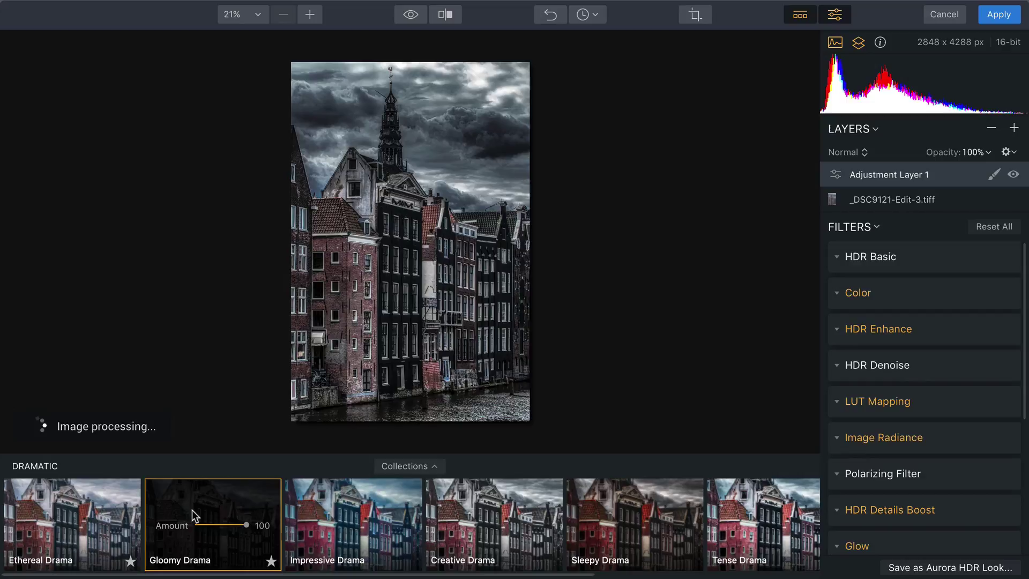
click(328, 503)
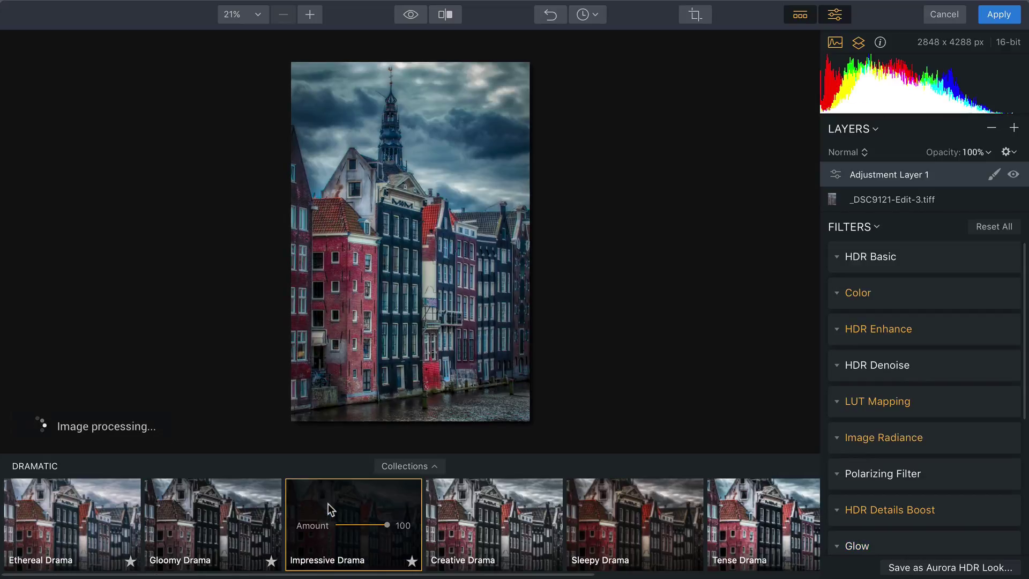
click(494, 505)
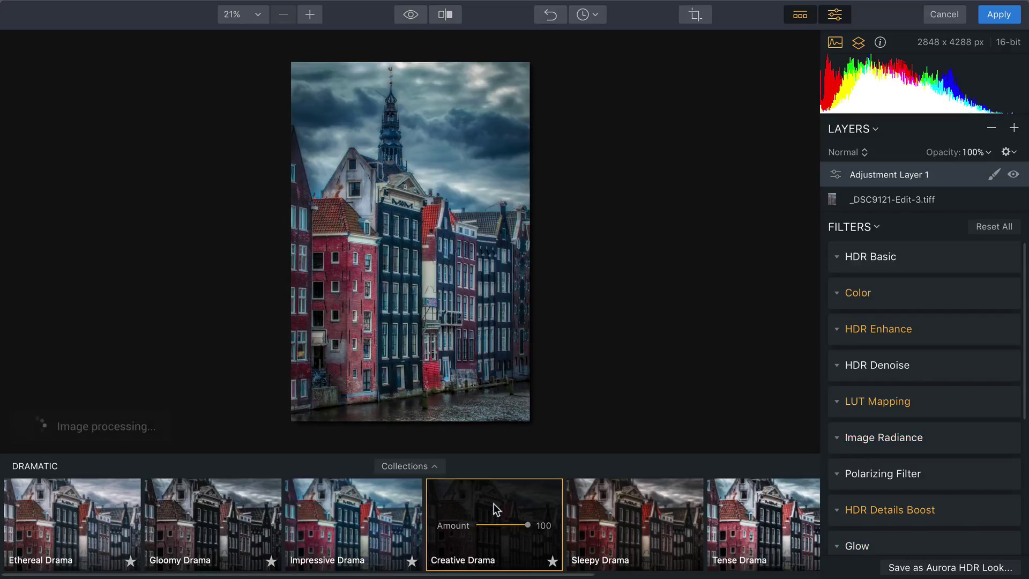
click(629, 499)
scroll(628, 498, right, 5)
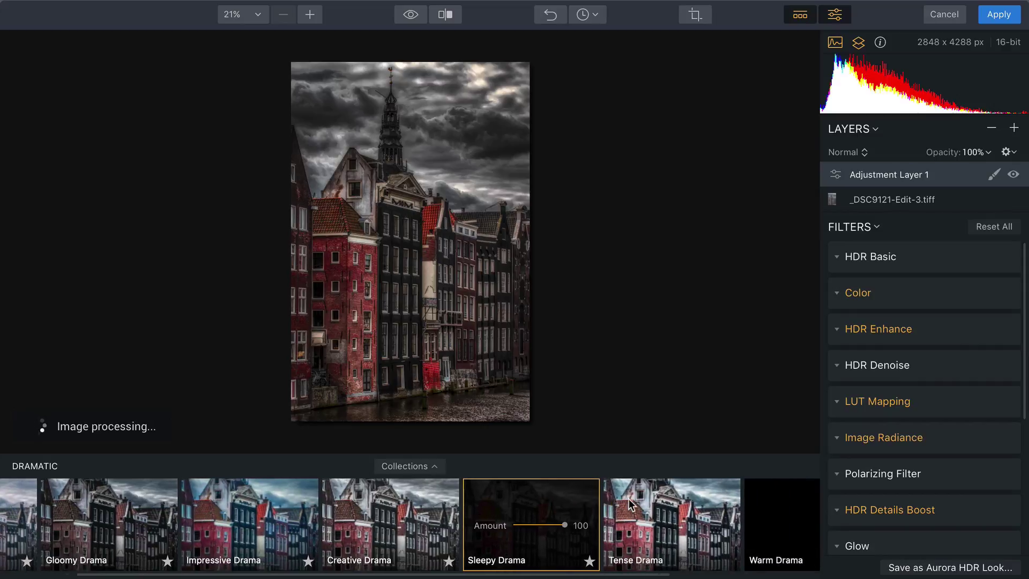
click(628, 498)
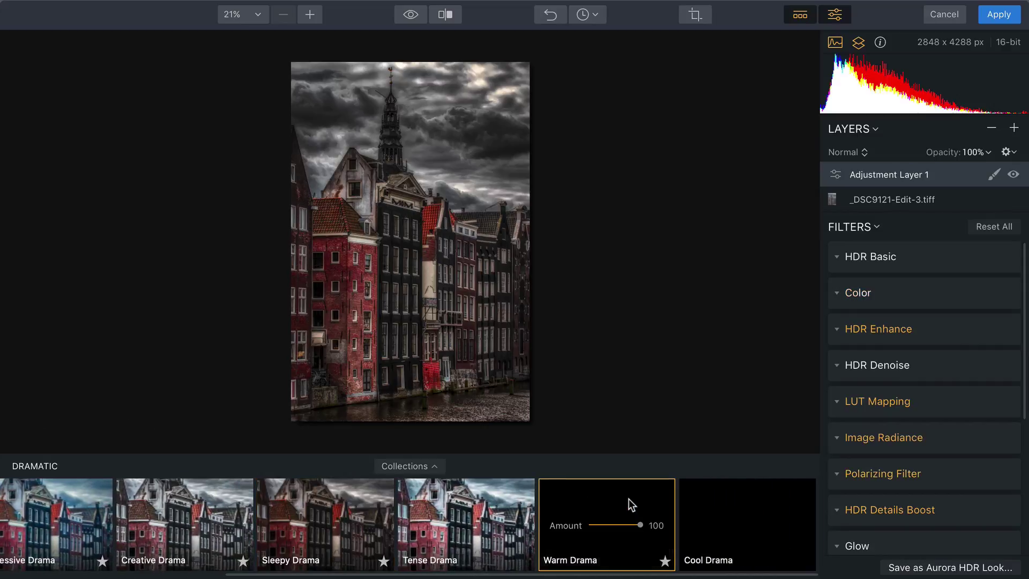
Step: Apply the Tense Drama look and set its strength to 96
click(490, 507)
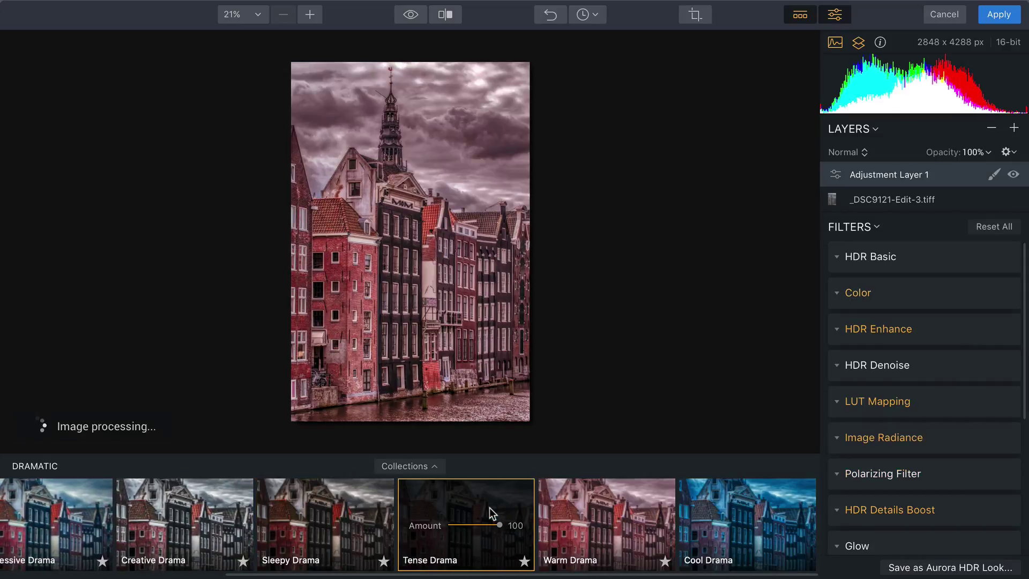
drag(495, 524, 462, 526)
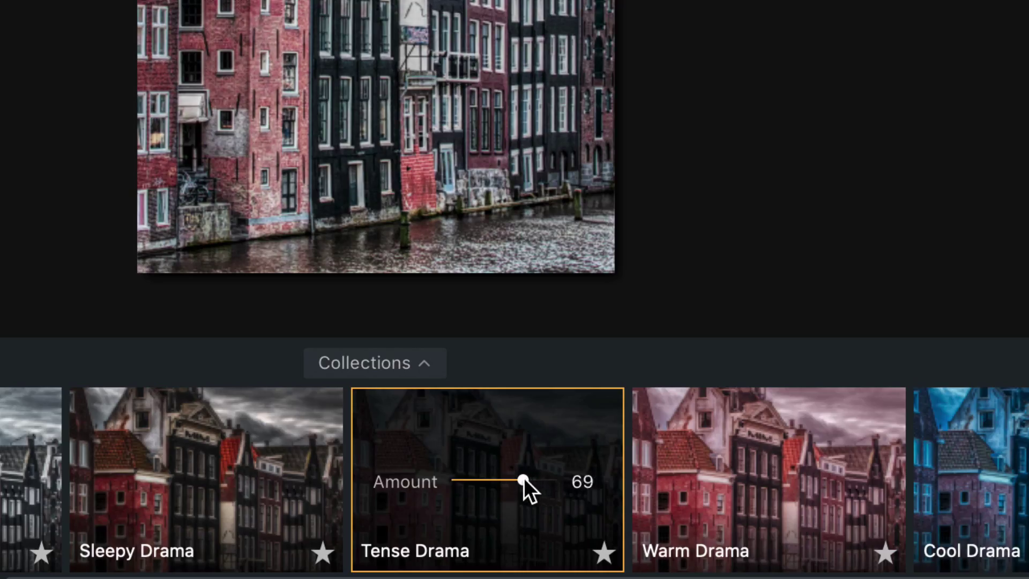
drag(477, 484, 598, 479)
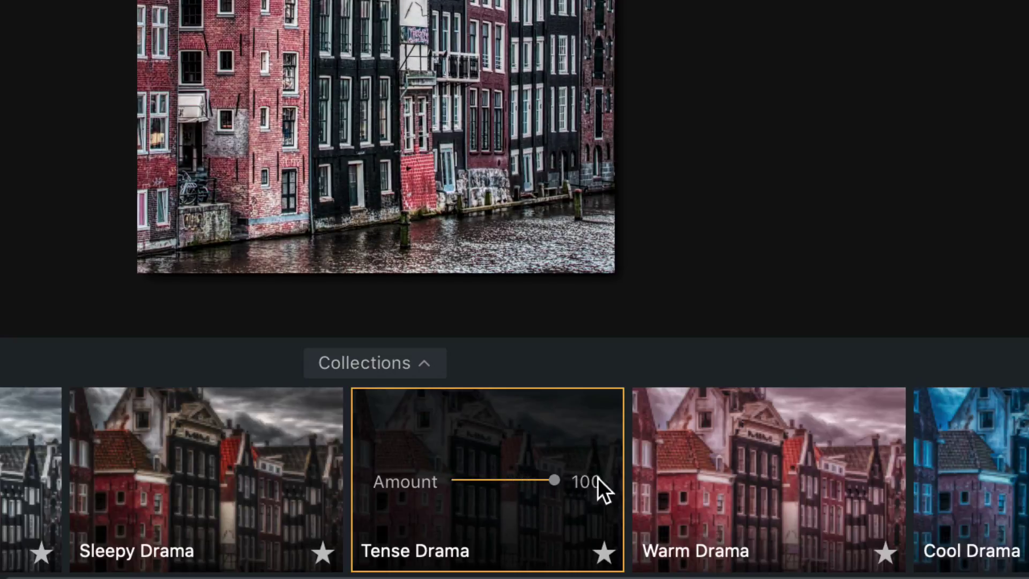
click(418, 359)
Step: Apply the Artistic collection's Golden Hour look and lower its Amount to 33
click(612, 166)
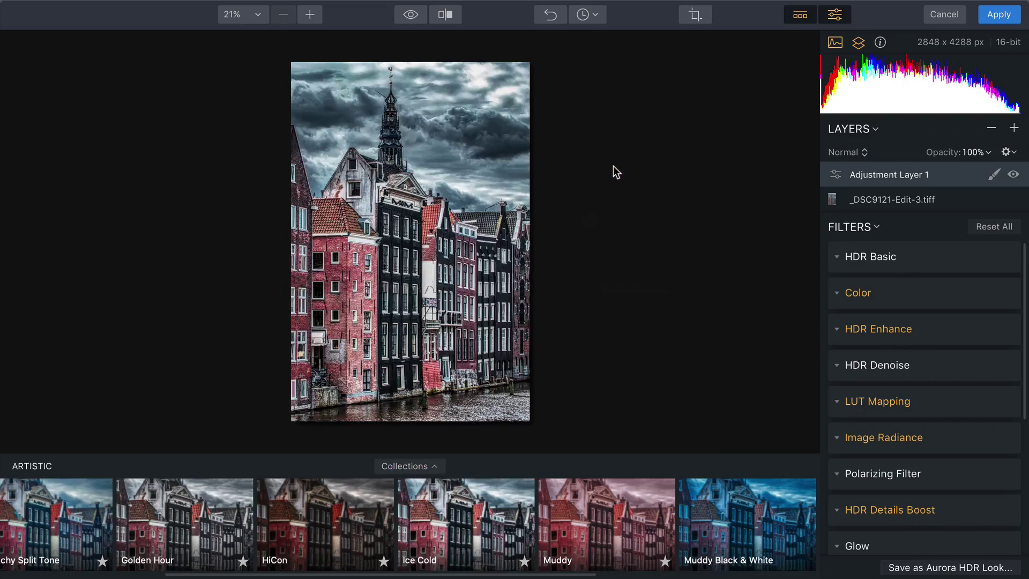
scroll(376, 505, left, 3)
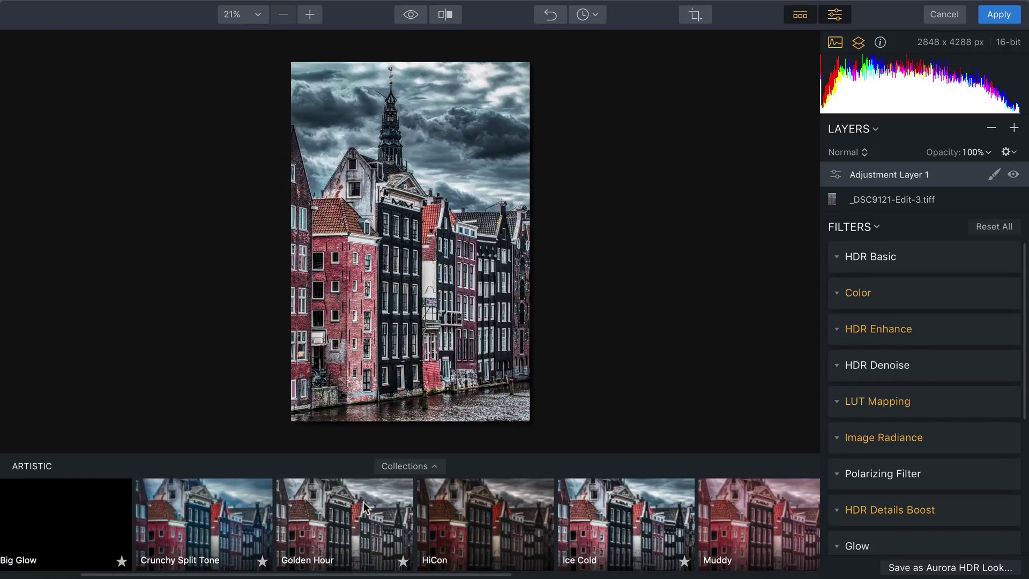
click(361, 504)
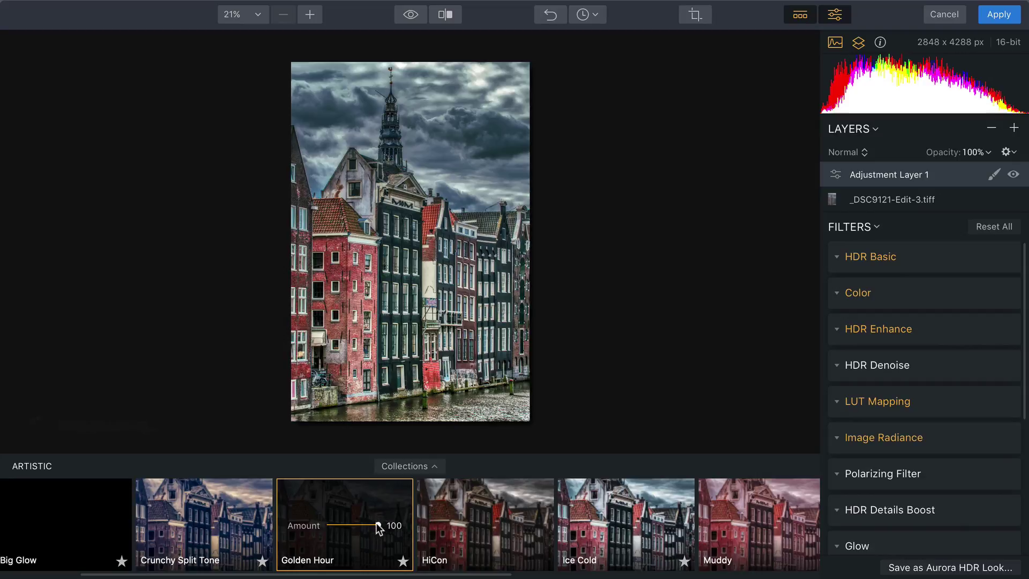
drag(377, 523, 335, 535)
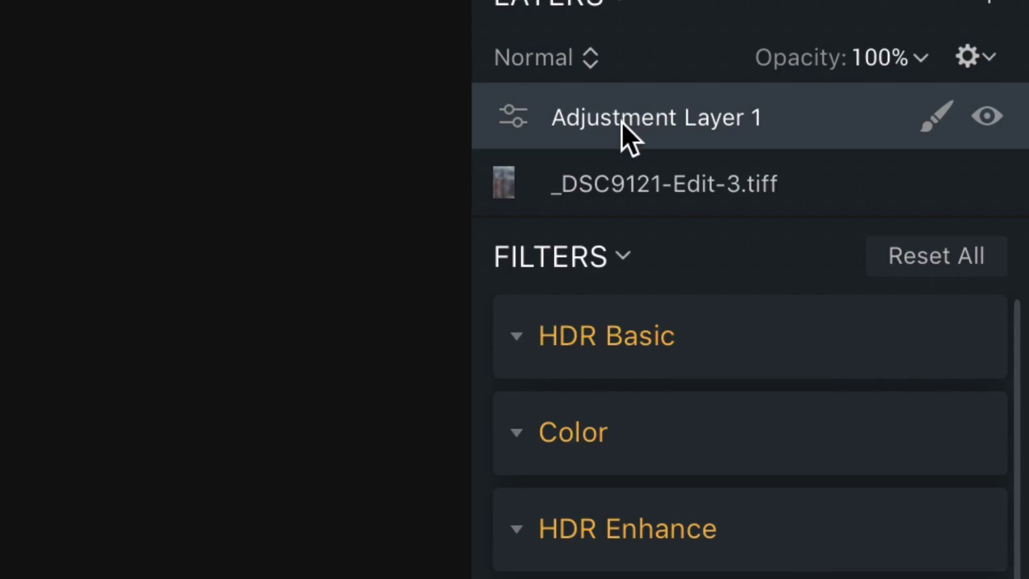
Step: Rename Adjustment Layer 1 to 'GOLDEN HOUR'
right_click(624, 134)
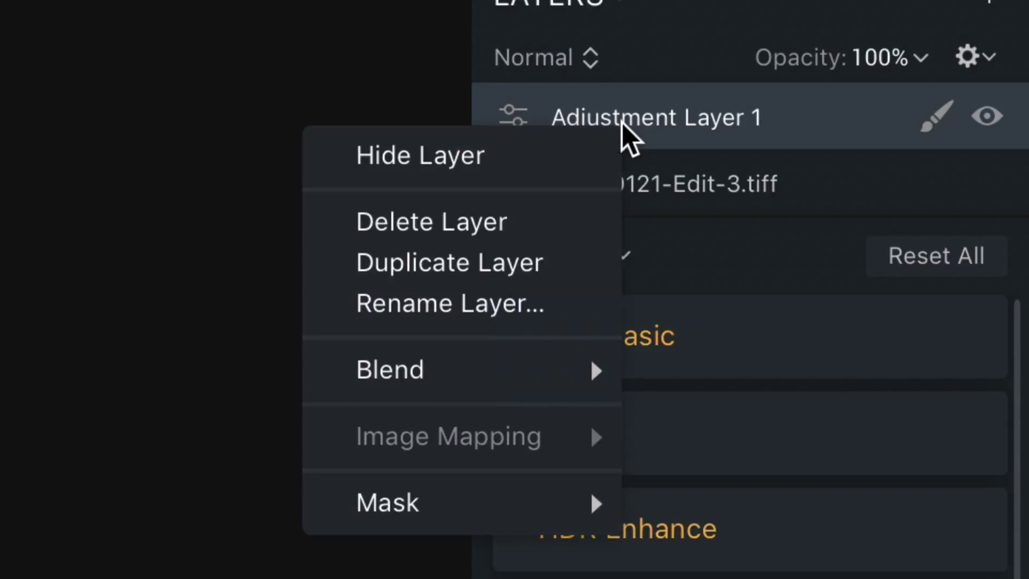
click(555, 305)
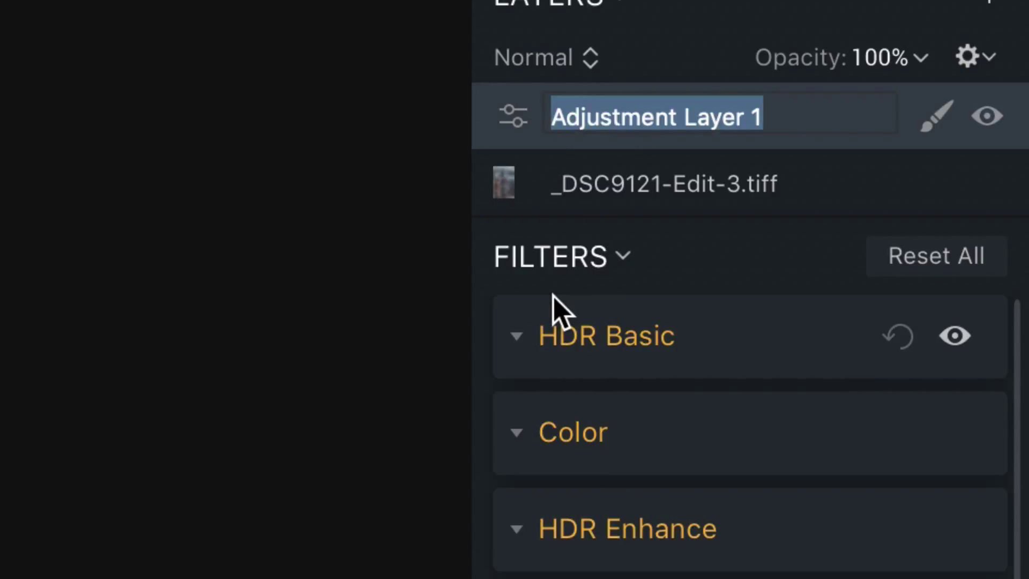
text(GOLDEN HOUR)
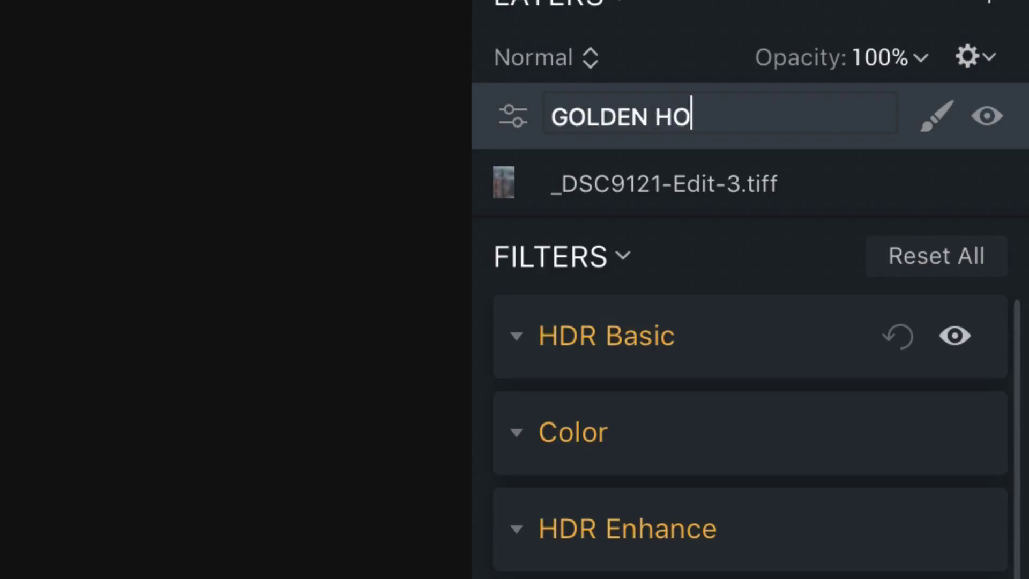
key(Return)
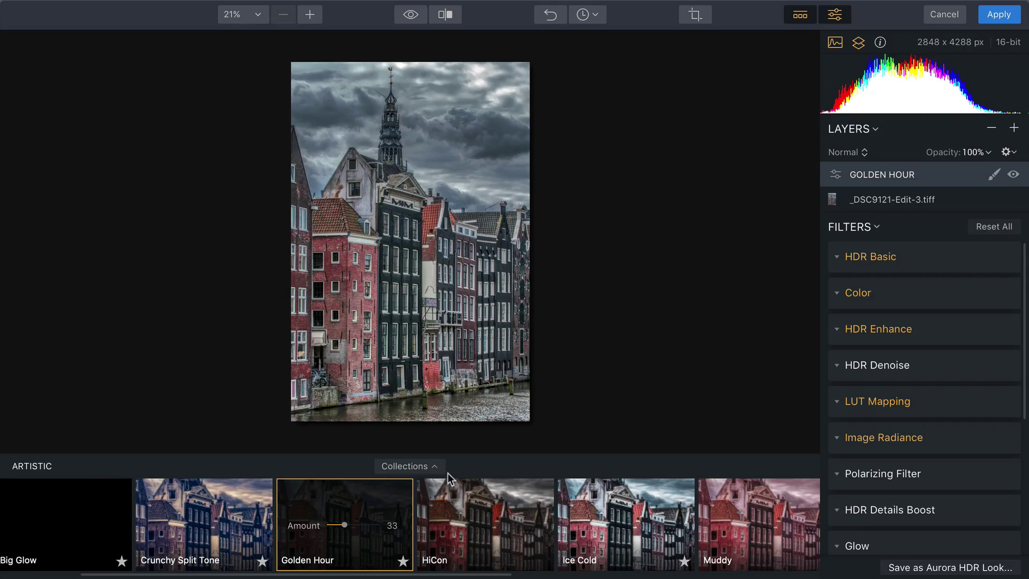
Step: Raise the Golden Hour strength to 45 and toggle the layer's visibility to compare
click(350, 524)
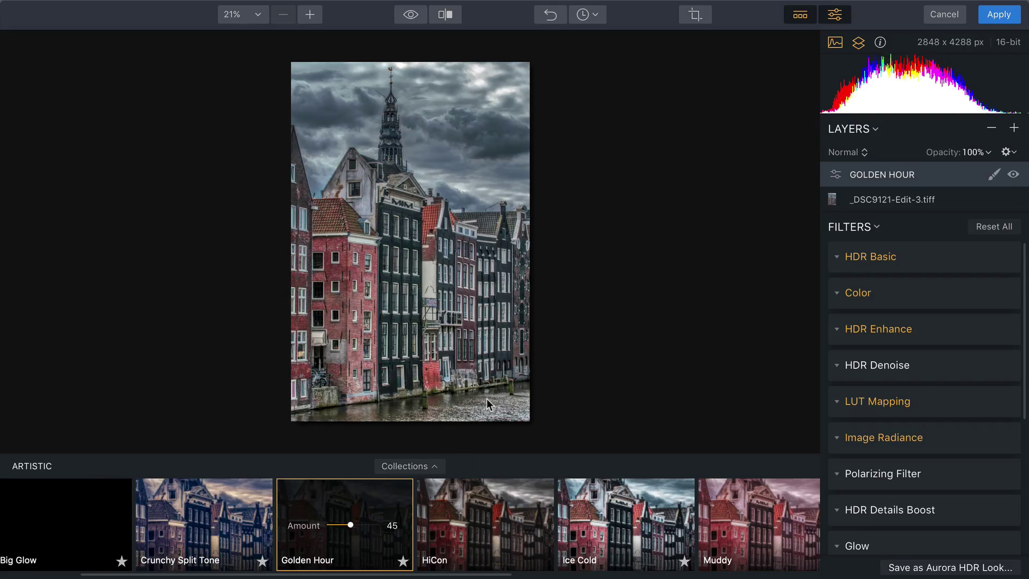
click(1012, 174)
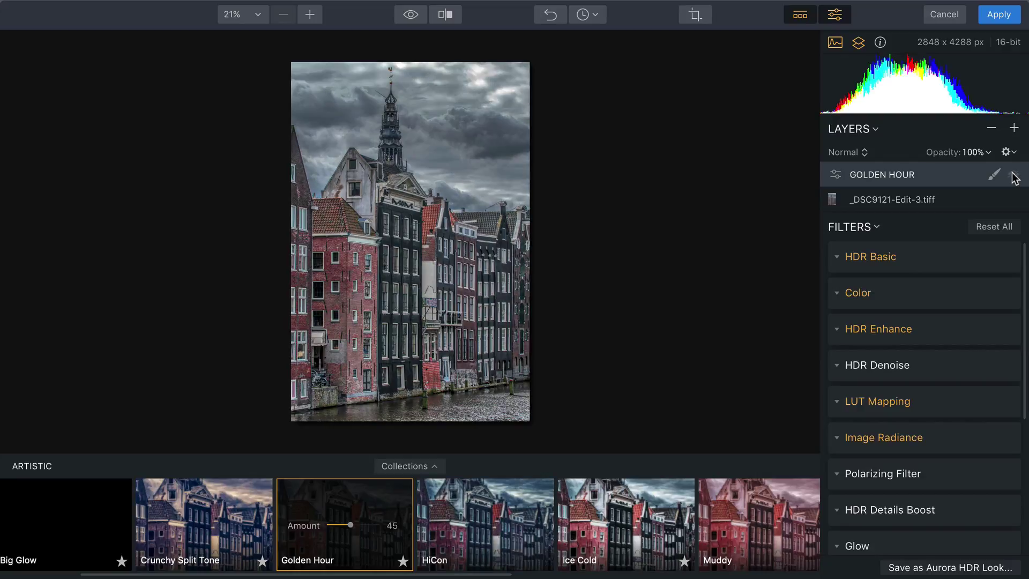
click(1012, 174)
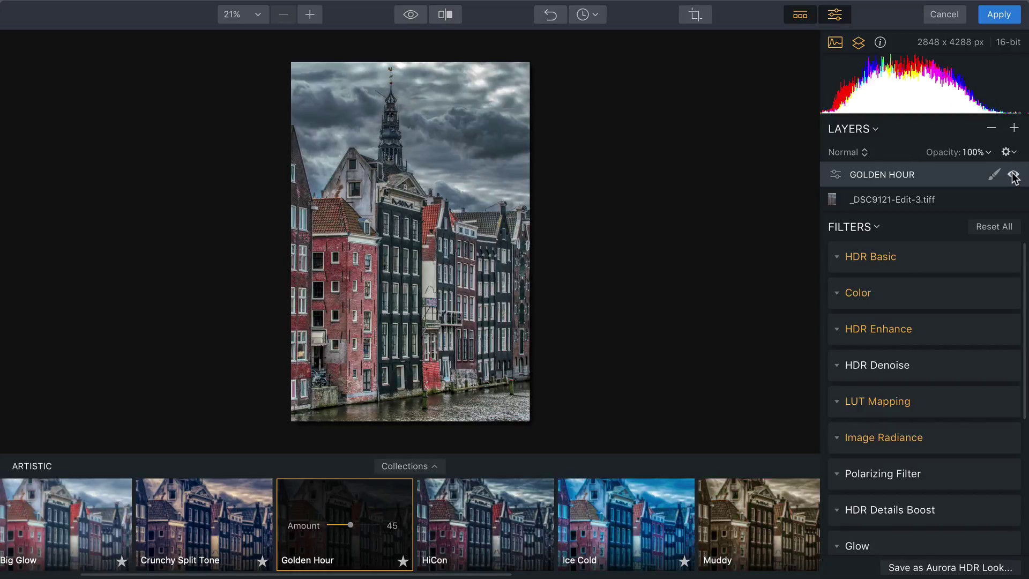
Step: Add an adjustment layer above GOLDEN HOUR and set HSL Luminance mostly to -100, Aqua 37, Blue -48
click(1014, 128)
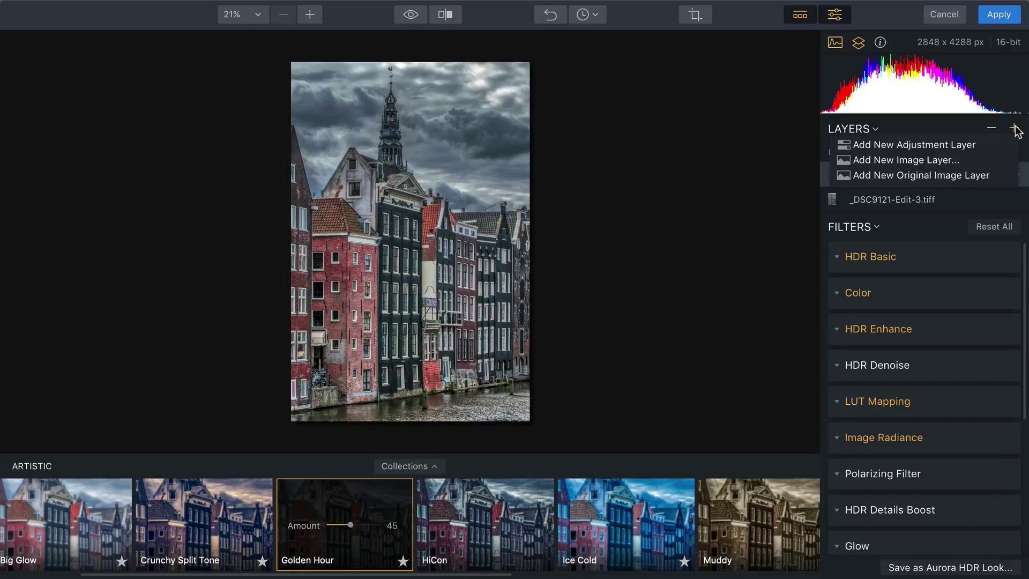
click(1001, 150)
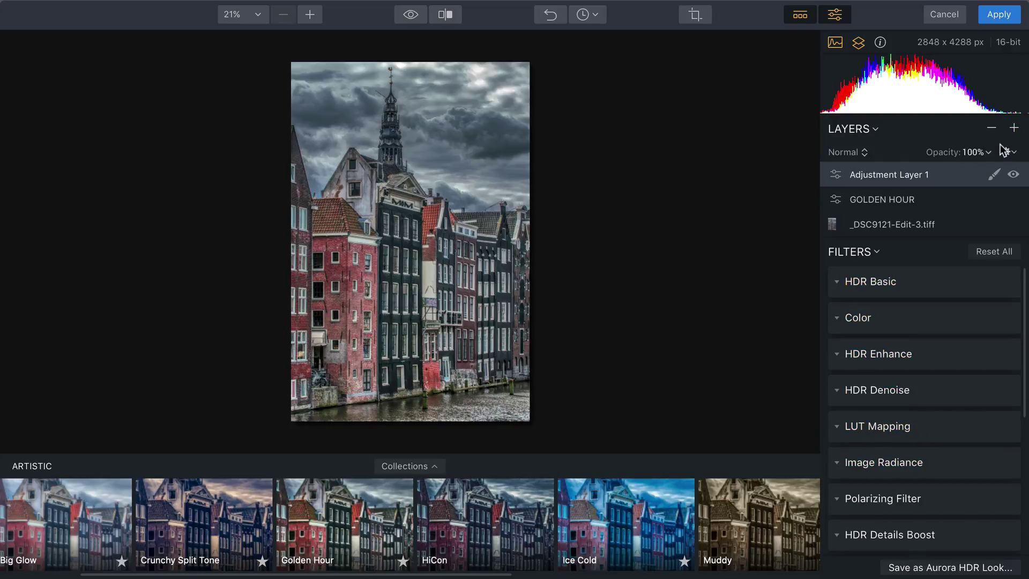
scroll(900, 359, down, 8)
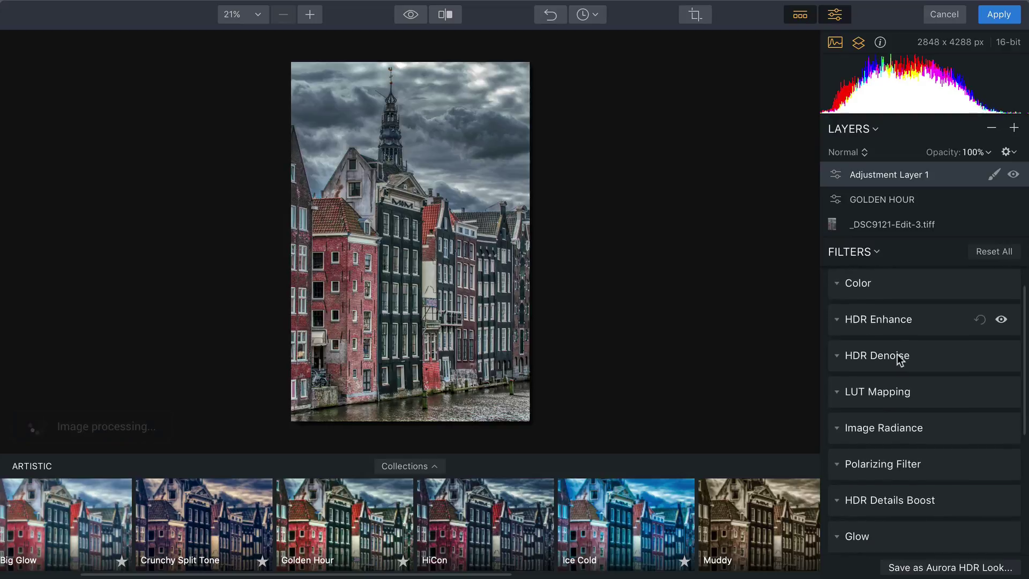
scroll(899, 358, down, 2)
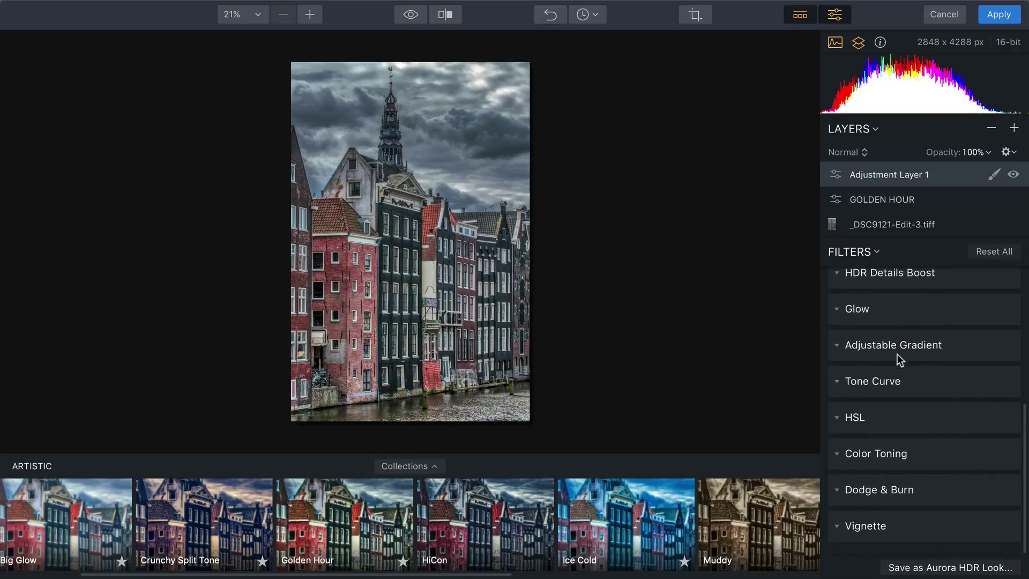
click(841, 420)
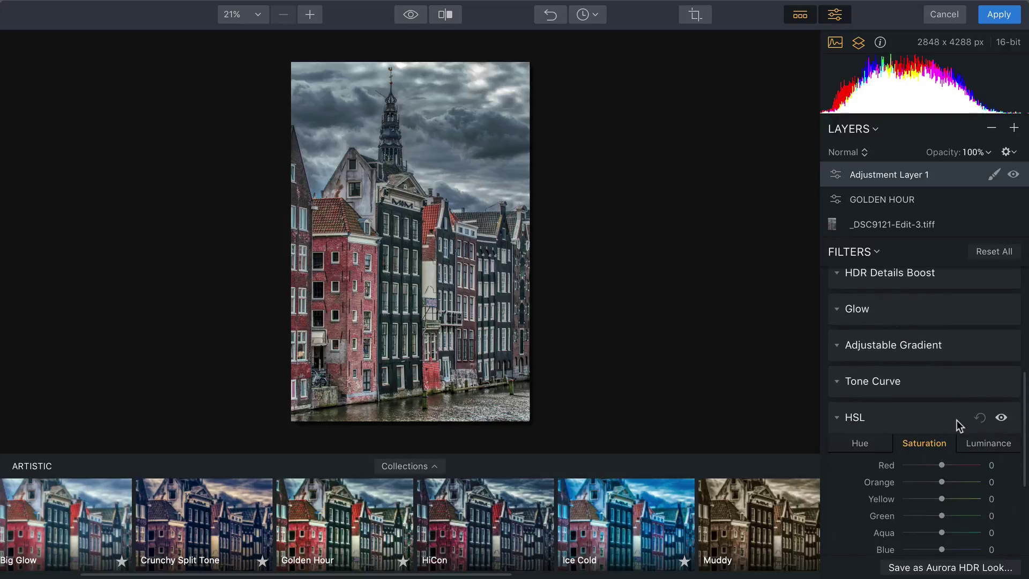
click(979, 379)
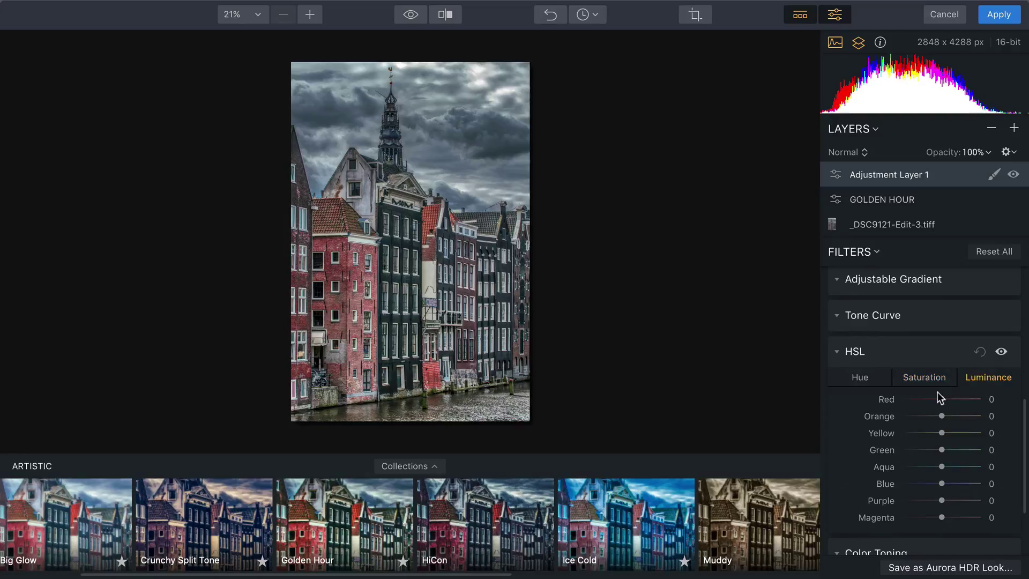
drag(906, 399, 879, 526)
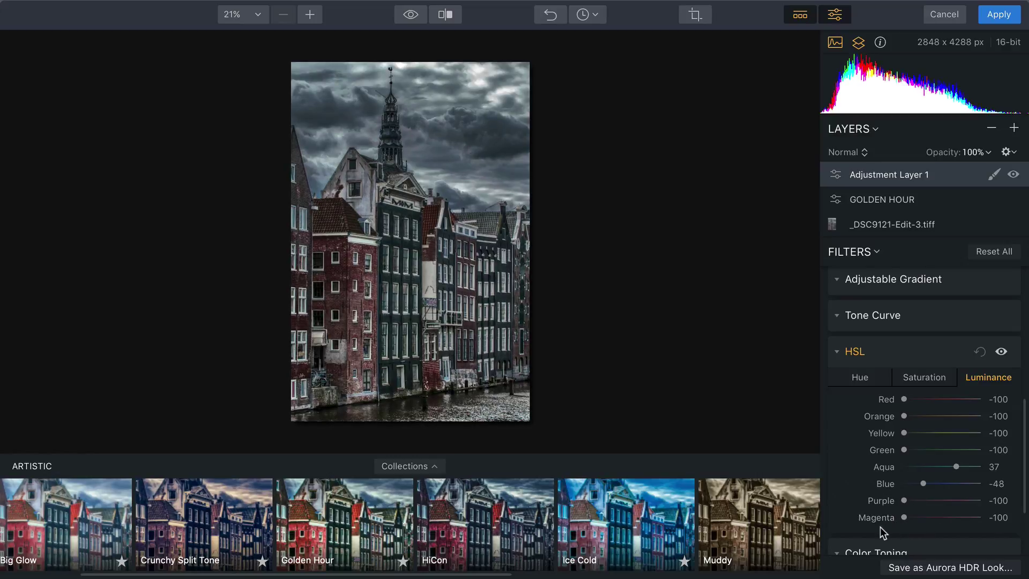
Step: Drag all HSL Saturation sliders to -100, then set Luminance Red to 9 and Orange to -65
click(917, 376)
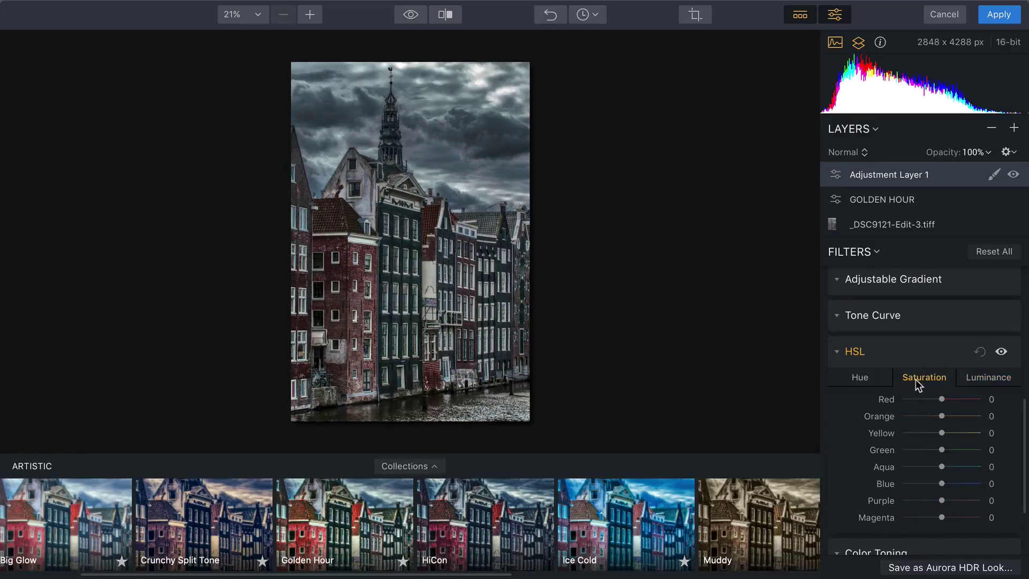
drag(908, 399, 885, 526)
click(998, 376)
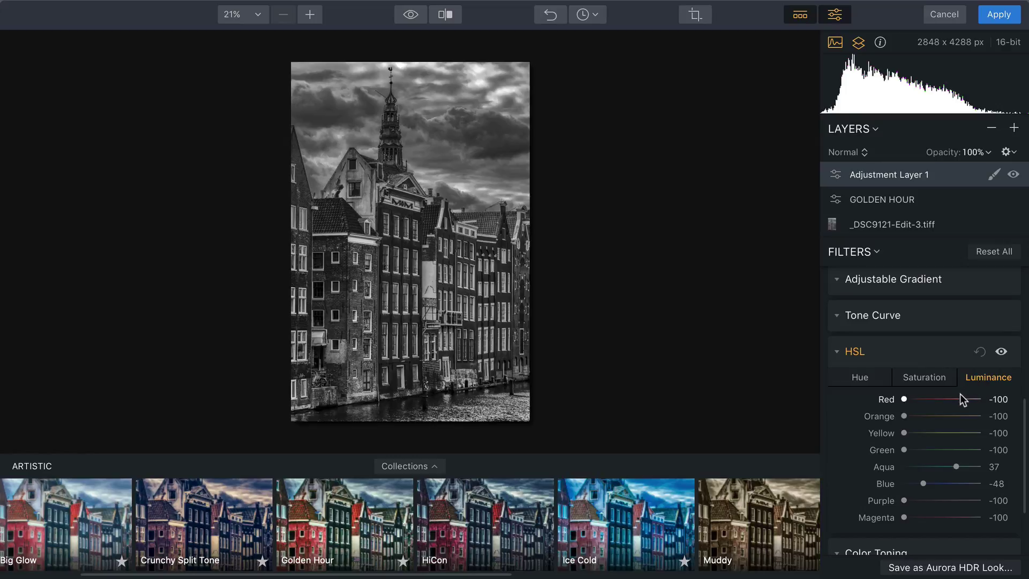
drag(956, 398, 913, 426)
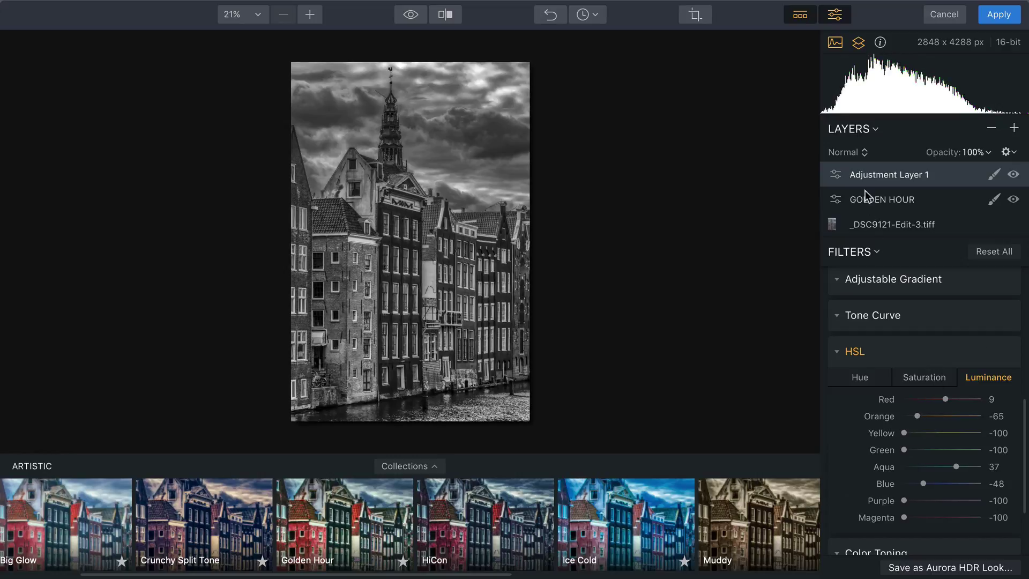
Step: Blend Adjustment Layer 1 as Soft Light and set luminance Red 14, Orange 1, Blue 100, Purple -16
click(856, 153)
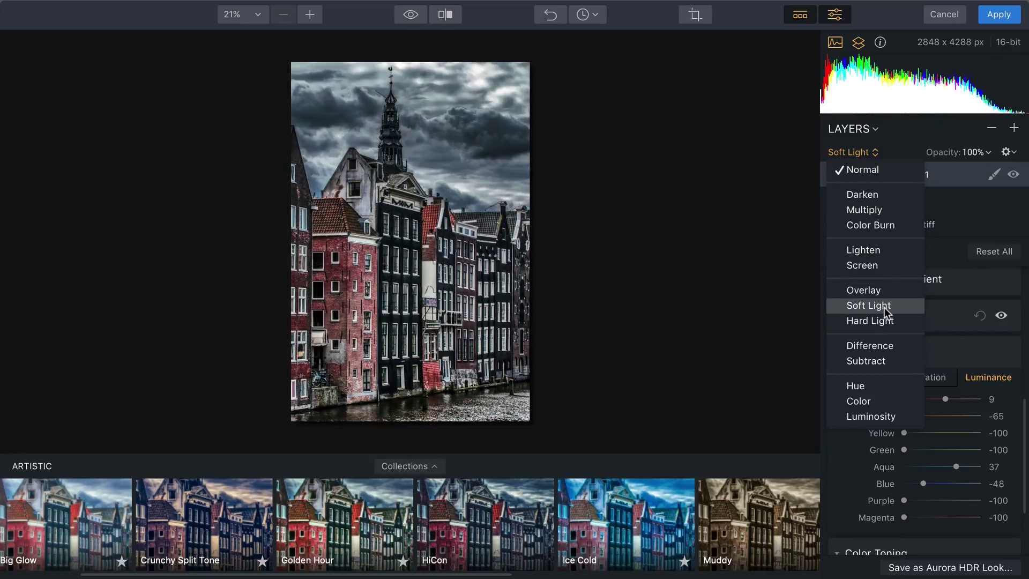
click(884, 306)
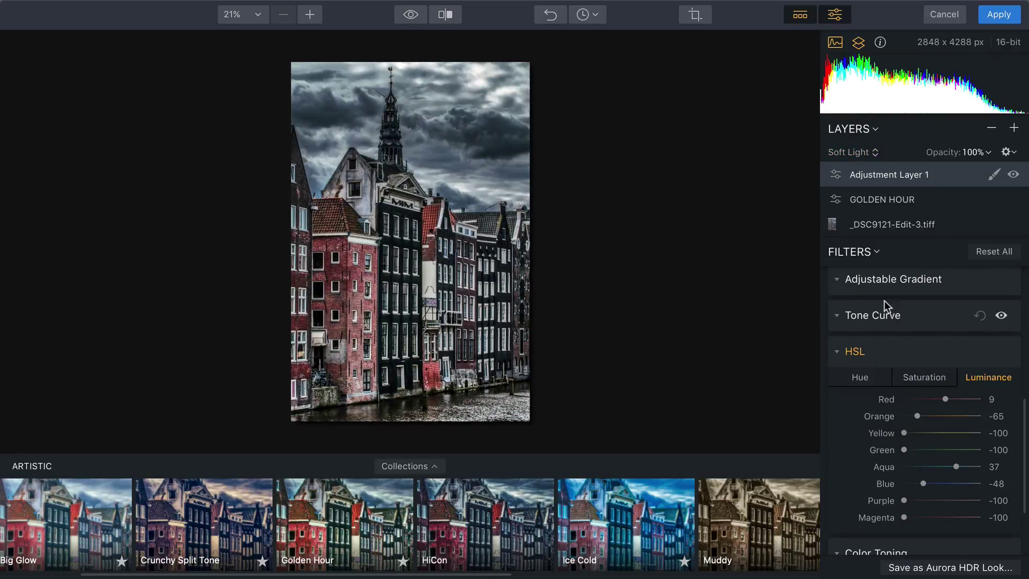
click(848, 151)
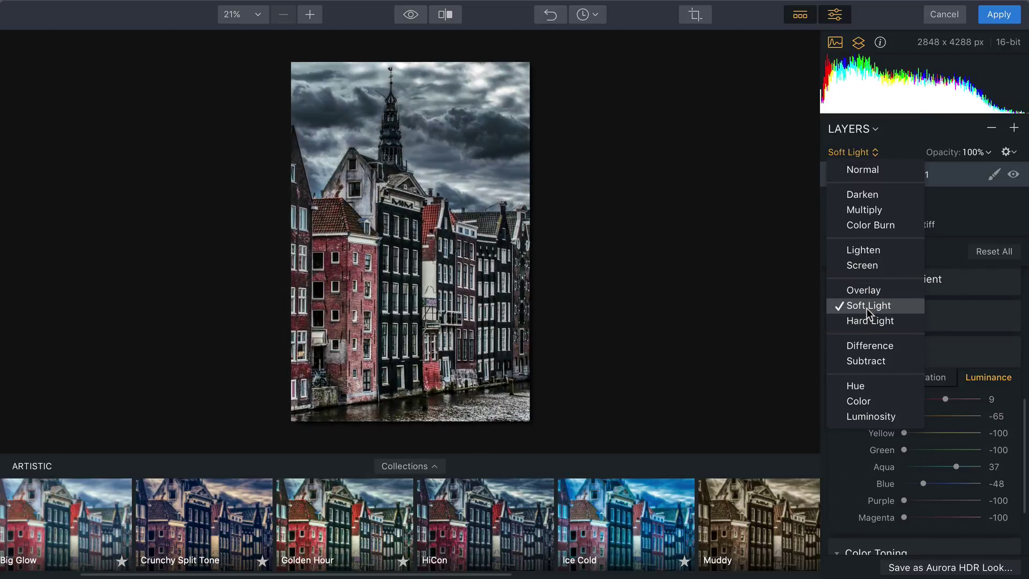
click(867, 306)
drag(947, 400, 992, 492)
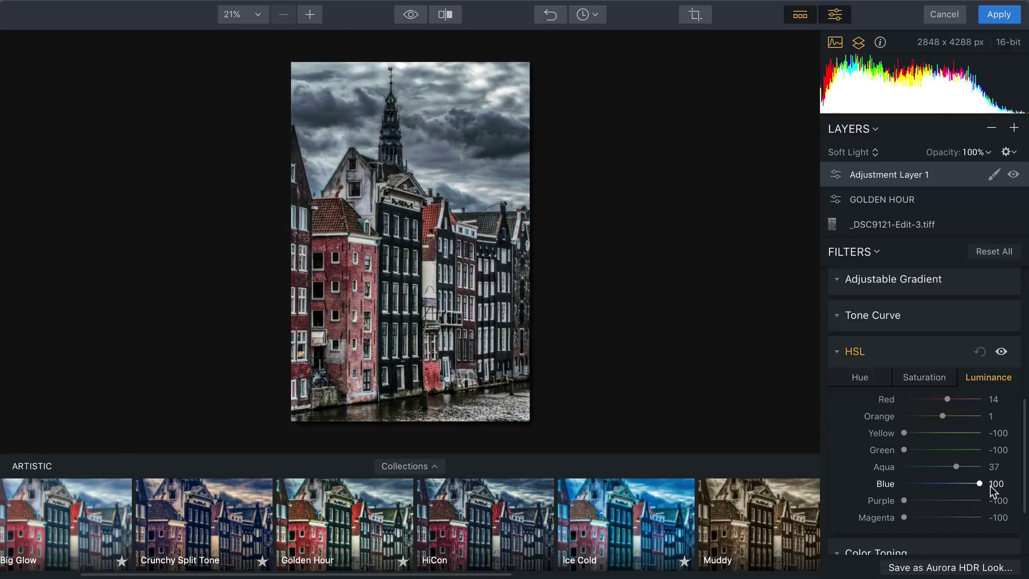
click(935, 500)
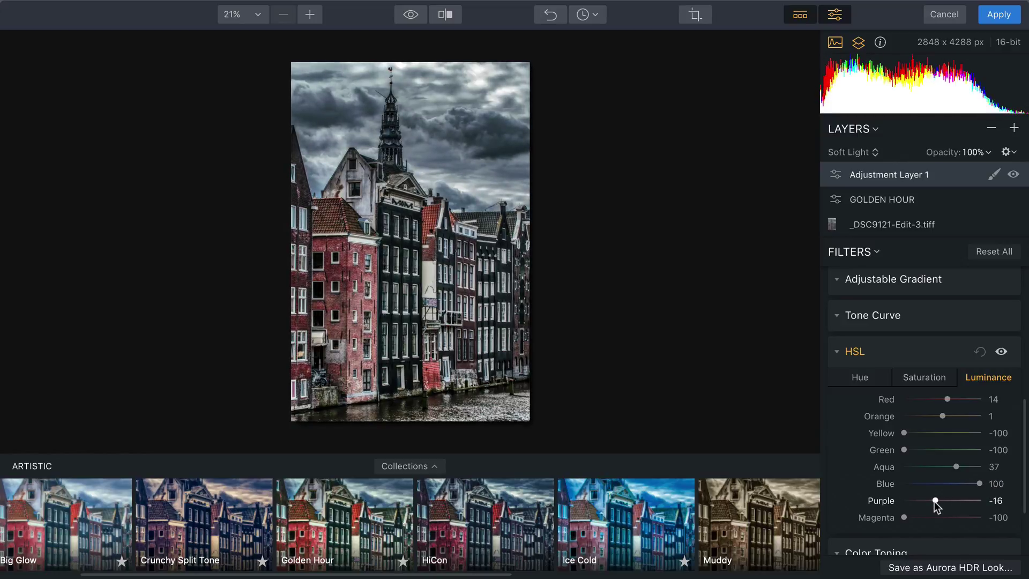
Step: Lower Adjustment Layer 1's opacity to 50%
click(986, 155)
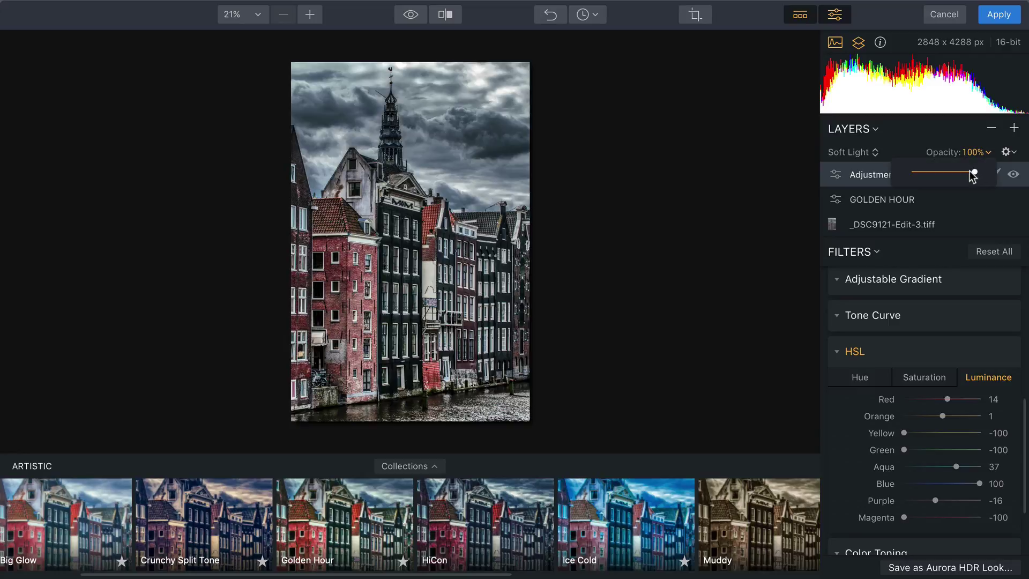
drag(969, 172, 943, 180)
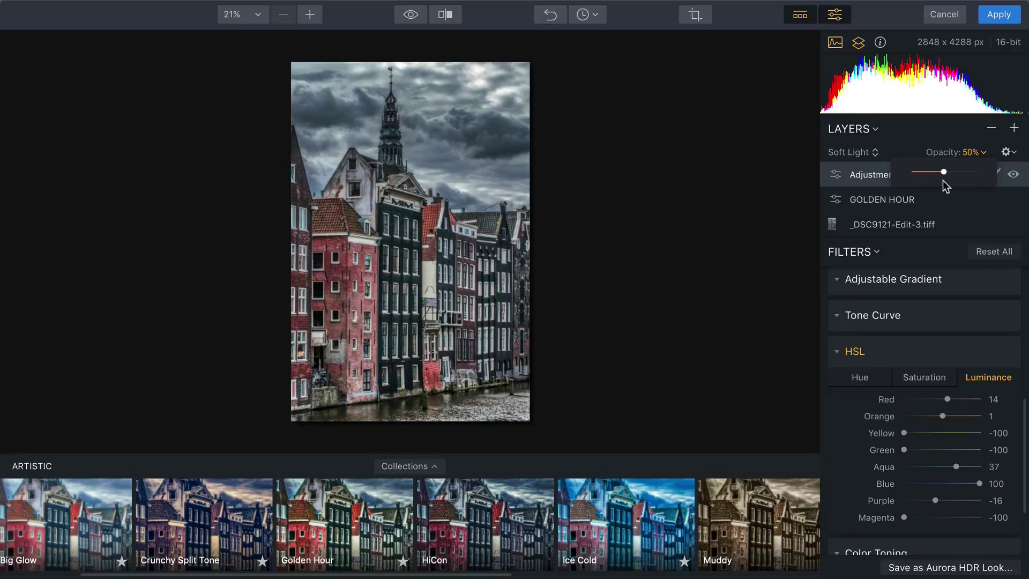
click(913, 137)
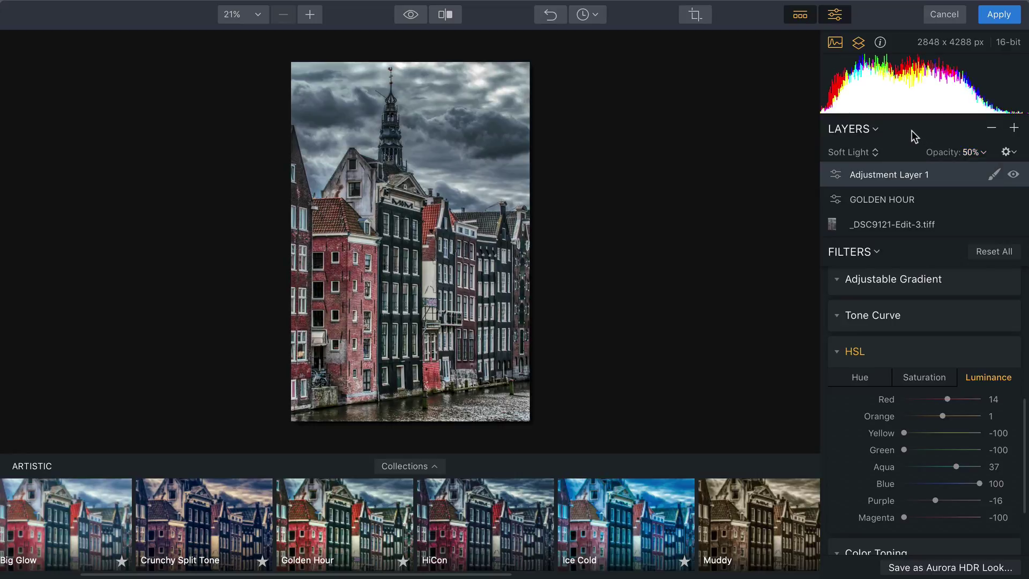
Step: Hide and reshow Adjustment Layer 1 and the GOLDEN HOUR layer to compare the effect
click(1013, 175)
click(1013, 199)
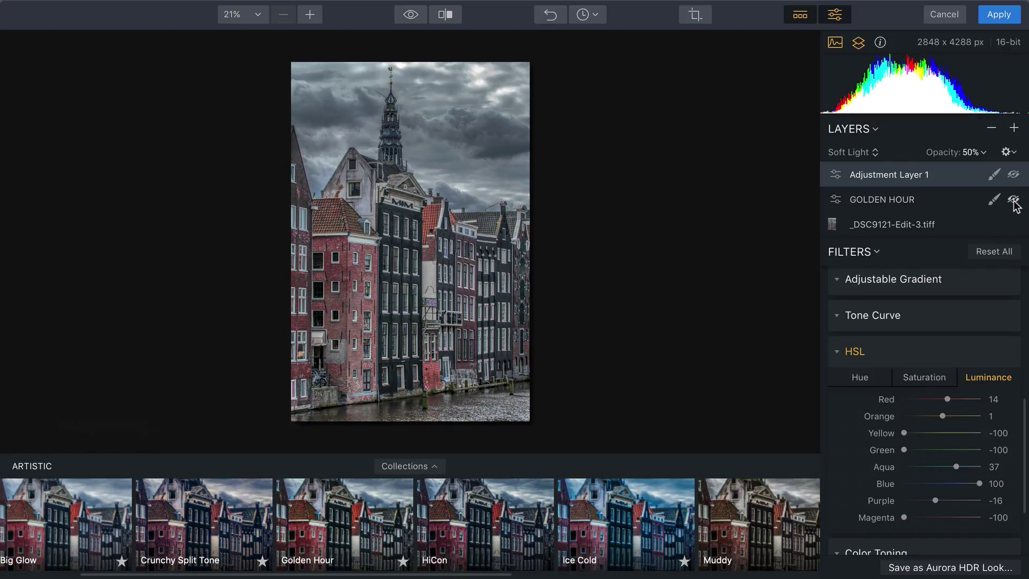
click(1013, 199)
click(1013, 175)
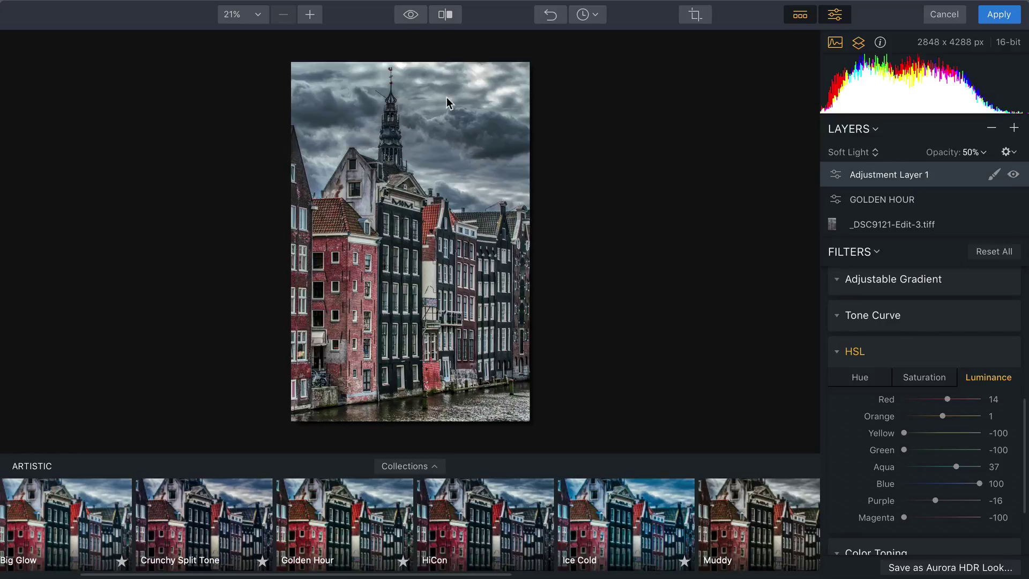
Step: Hide the looks strip, check a before/after split near the left edge, and apply the edit
click(800, 15)
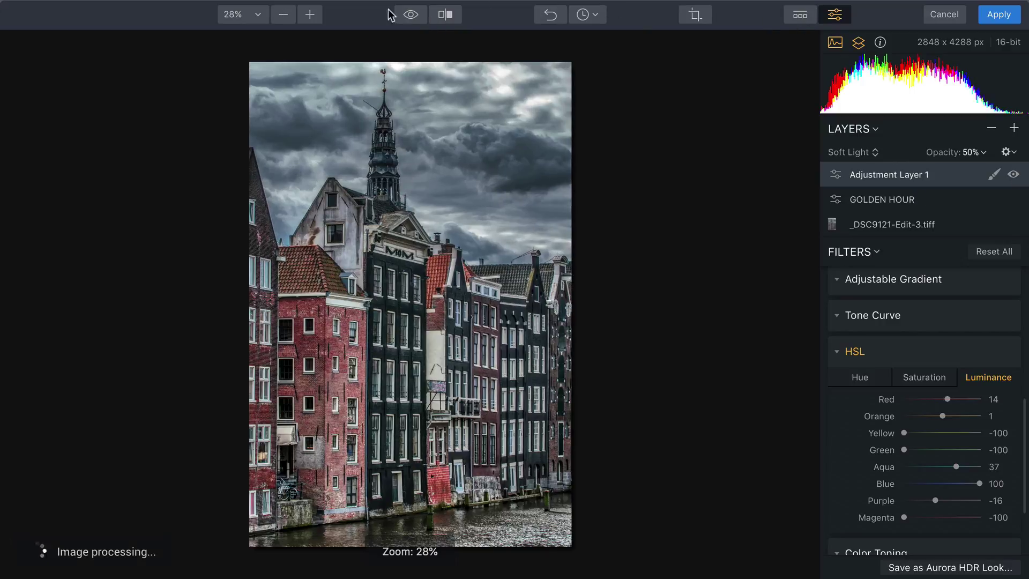
click(445, 15)
drag(408, 143, 263, 185)
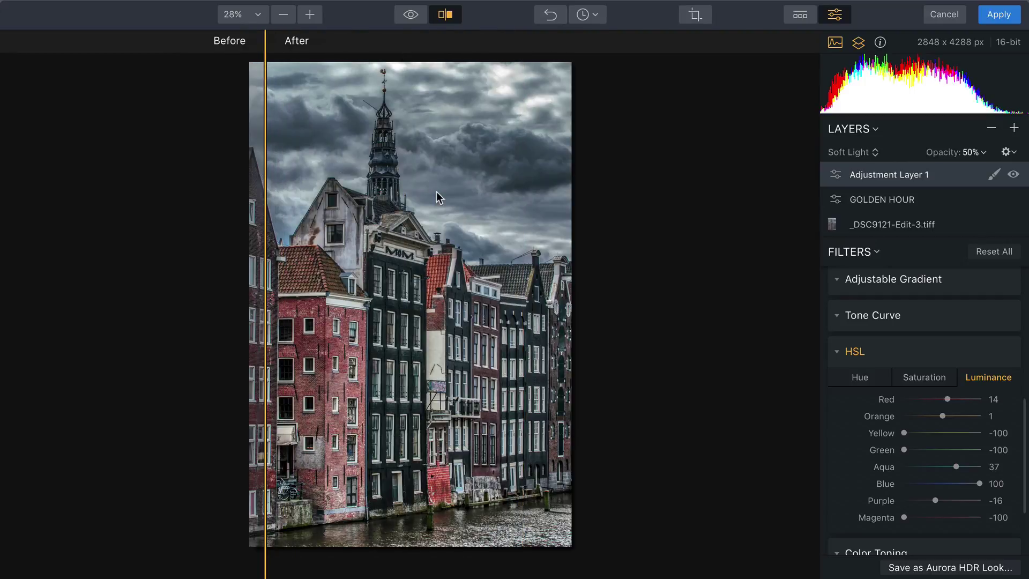
click(991, 18)
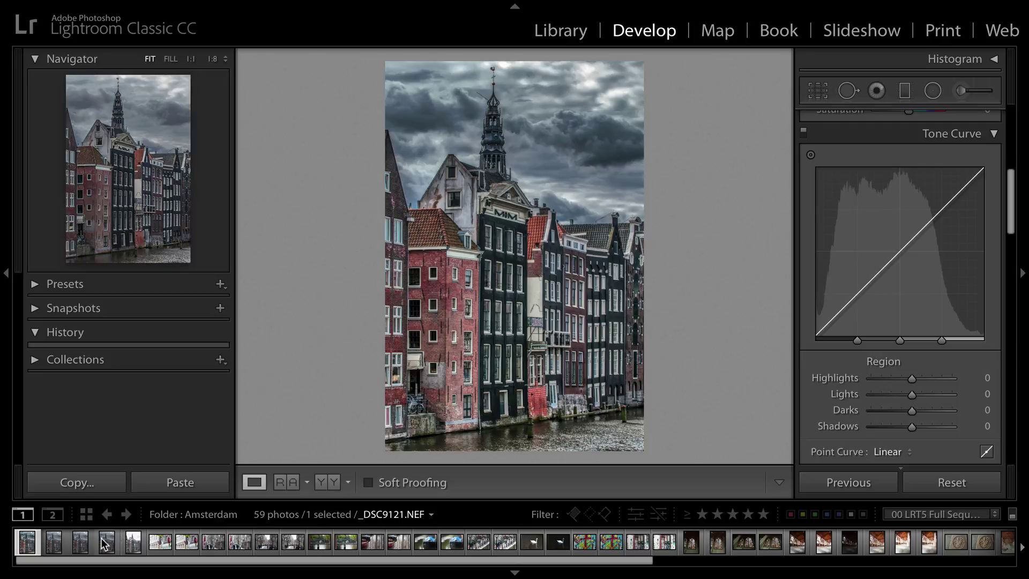
Step: Compare the original _DSC9121.NEF with _DSC9121-Edit-3.tif, ending on the TIFF
key(Right)
key(Right)
key(Right)
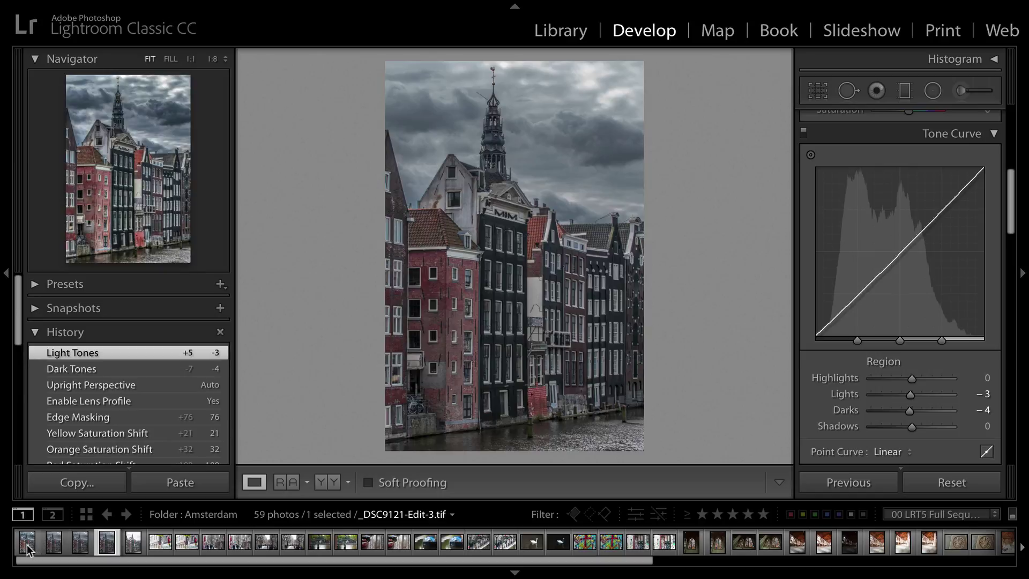
click(27, 542)
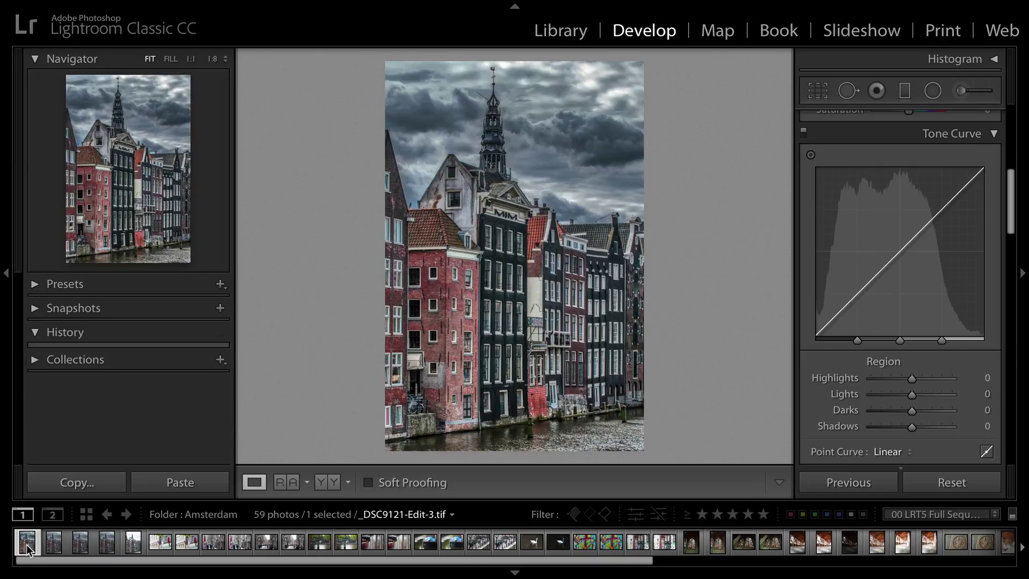